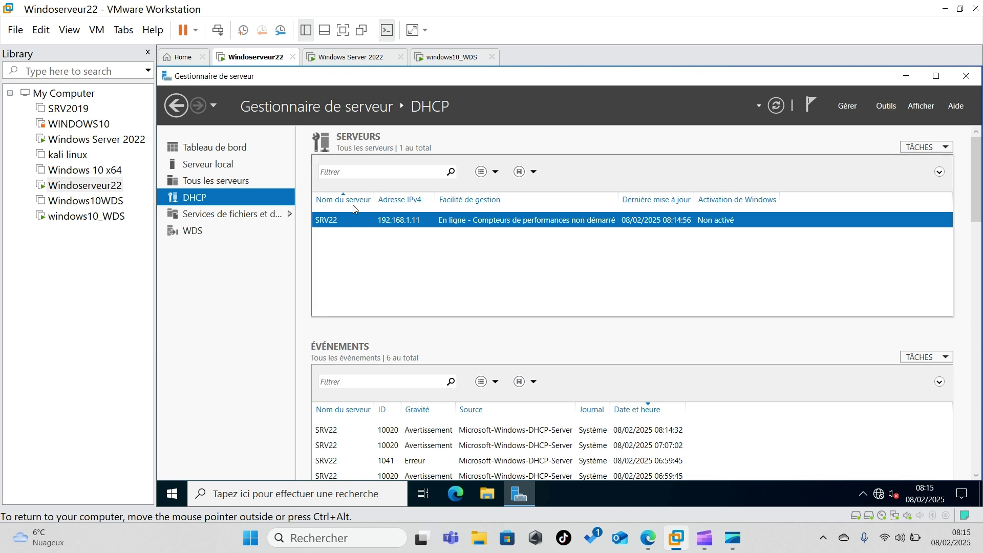
- Show Server Manager's WDS page and bring up the context menu for server SRV22
{"action": "left_click", "coordinate": [191, 232]}
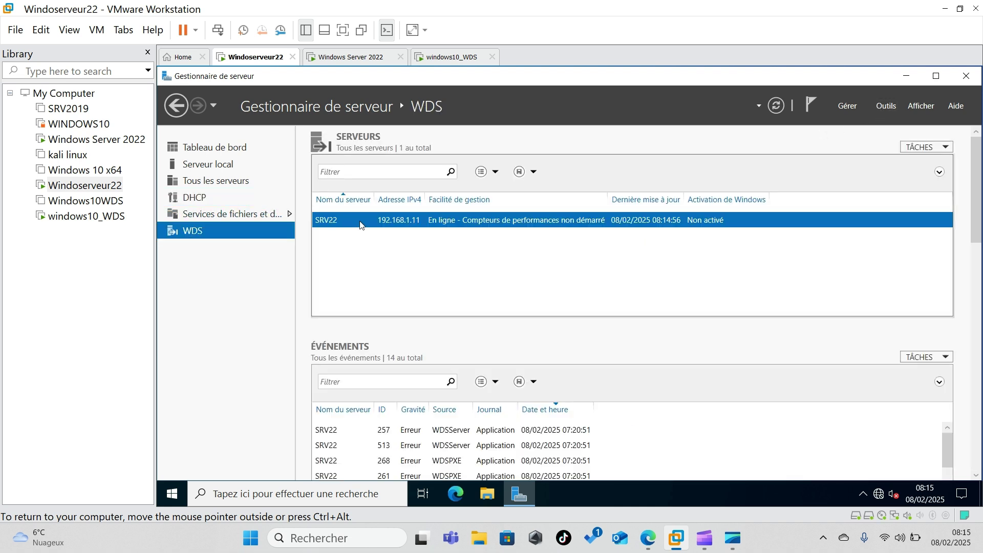
{"action": "right_click", "coordinate": [362, 224]}
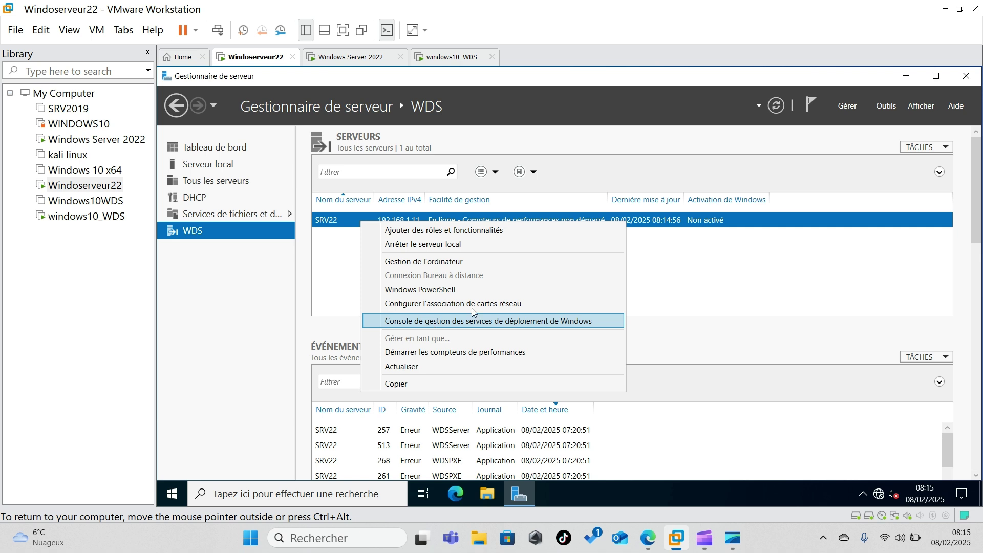
- Launch Services de déploiement Windows from the Outils menu and expand its Servers node
{"action": "left_click", "coordinate": [885, 108]}
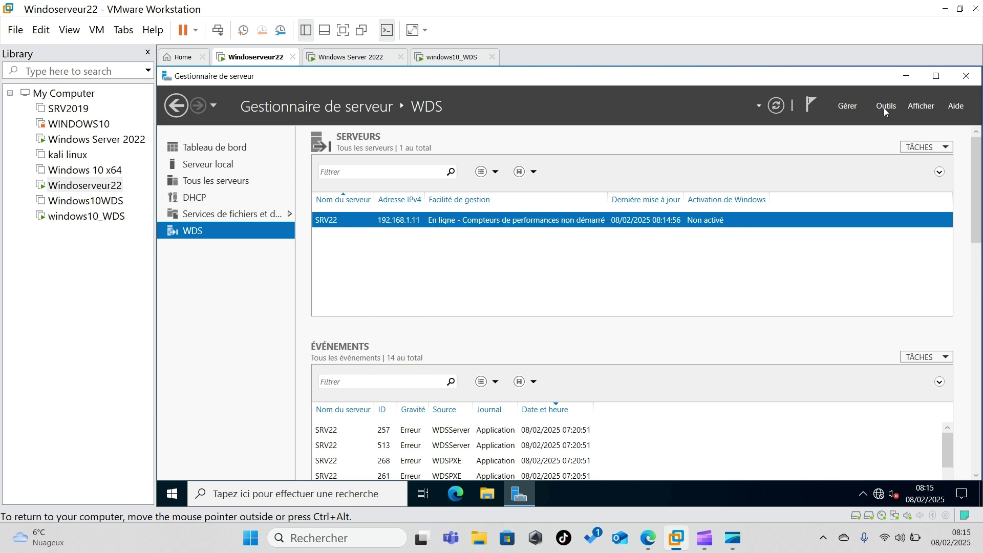
{"action": "left_click", "coordinate": [885, 108]}
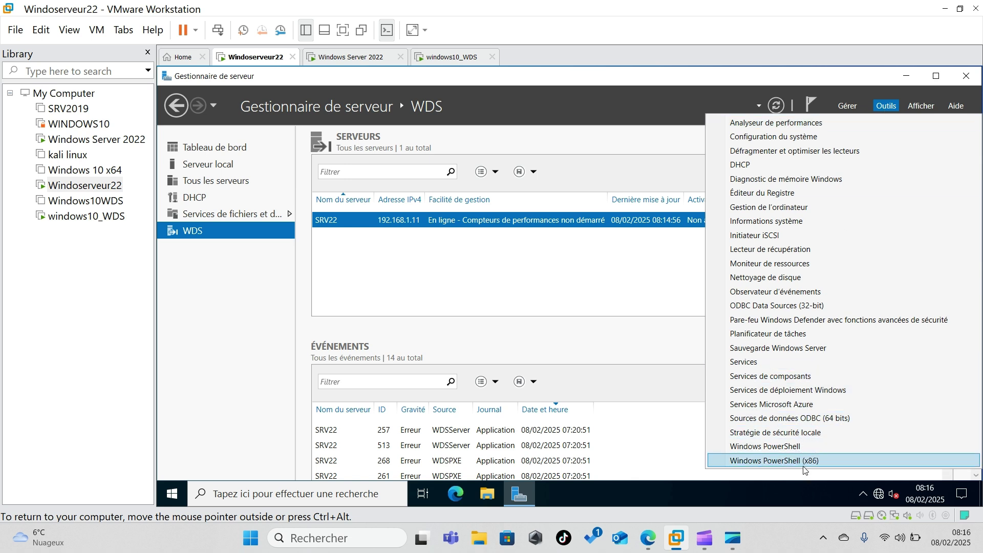
{"action": "left_click", "coordinate": [796, 392]}
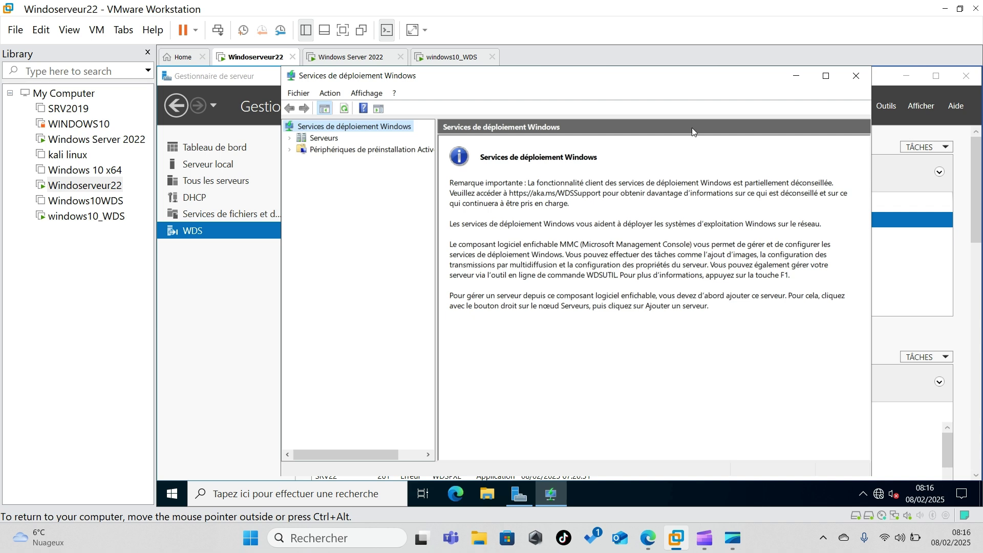
{"action": "left_click", "coordinate": [291, 139]}
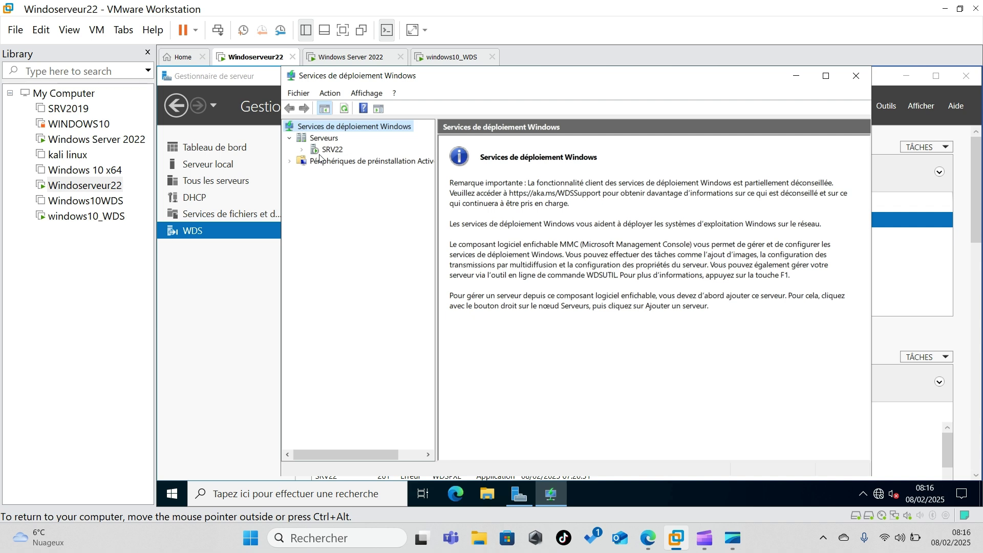
- Expand Serveurs and select SRV22 to list its install images, boot images and drivers folders
{"action": "right_click", "coordinate": [320, 151]}
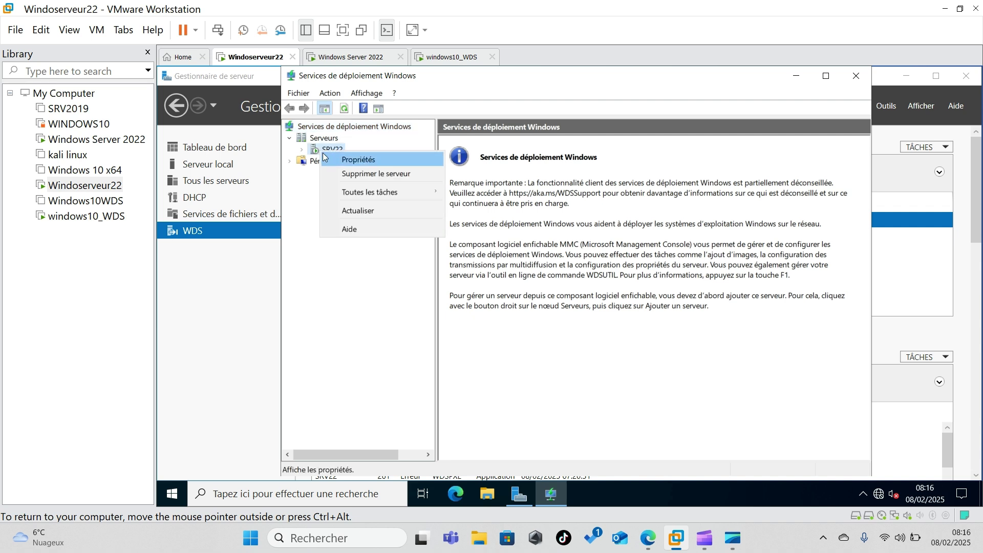
{"action": "left_click", "coordinate": [318, 139]}
{"action": "right_click", "coordinate": [318, 140]}
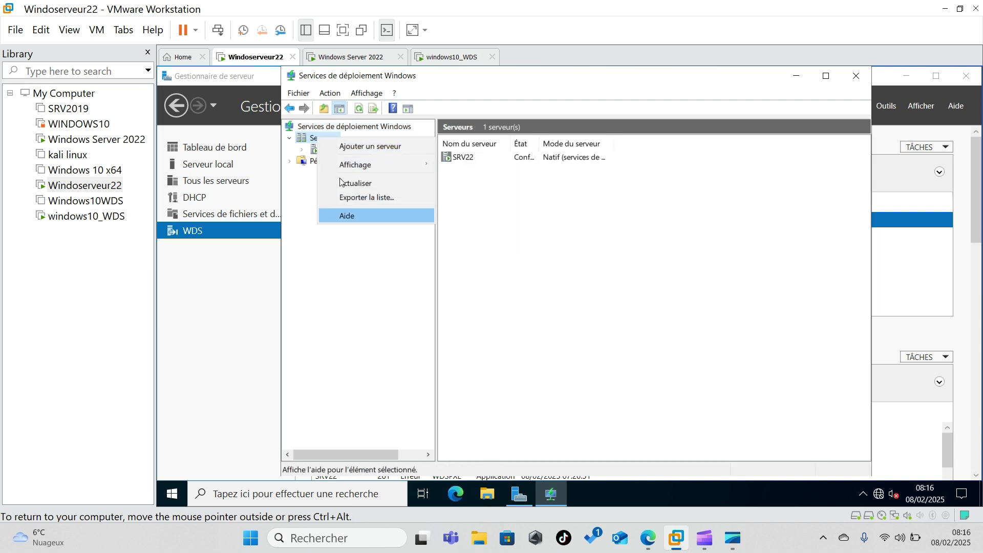
{"action": "left_click", "coordinate": [318, 268]}
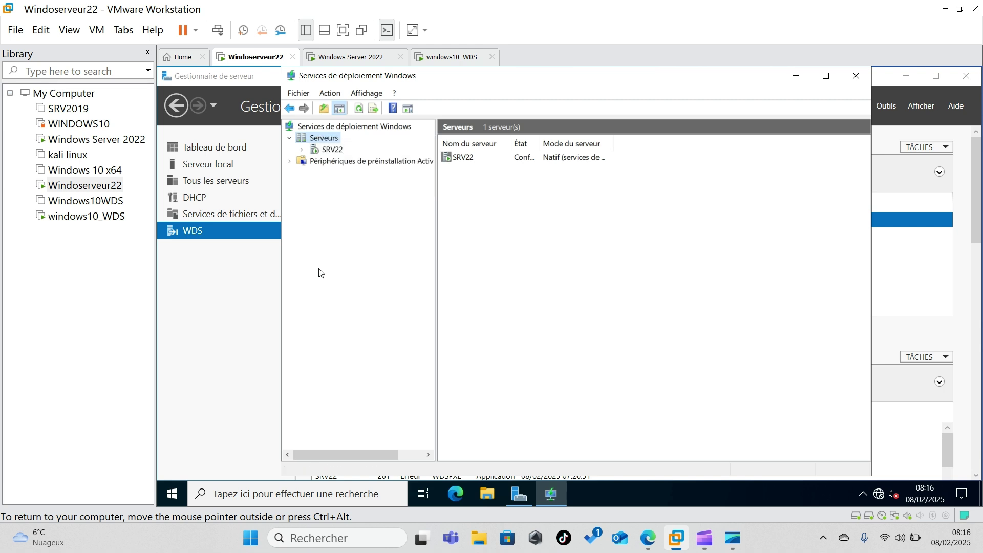
{"action": "right_click", "coordinate": [324, 139]}
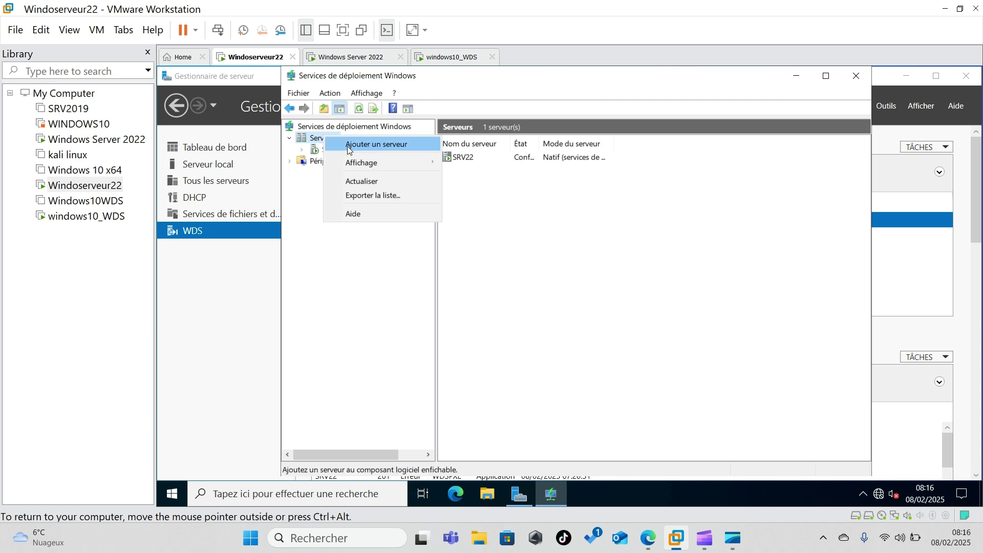
{"action": "left_click", "coordinate": [320, 150]}
{"action": "right_click", "coordinate": [320, 152]}
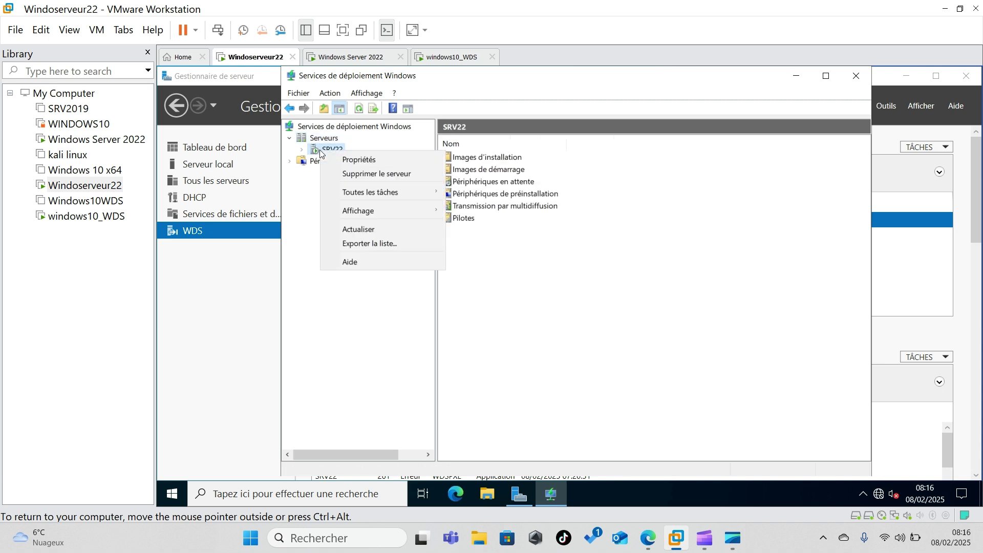
{"action": "left_click", "coordinate": [361, 160]}
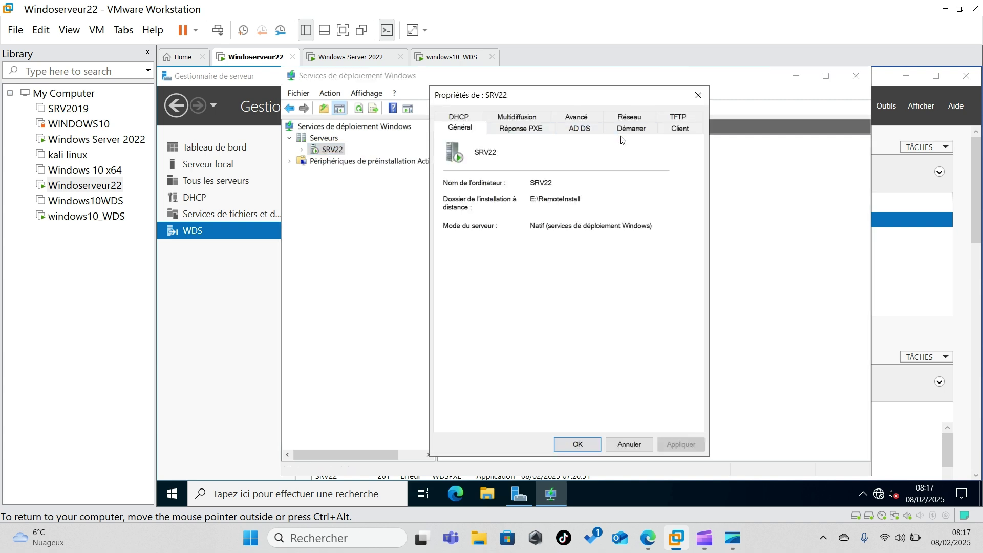
{"action": "left_click", "coordinate": [679, 134]}
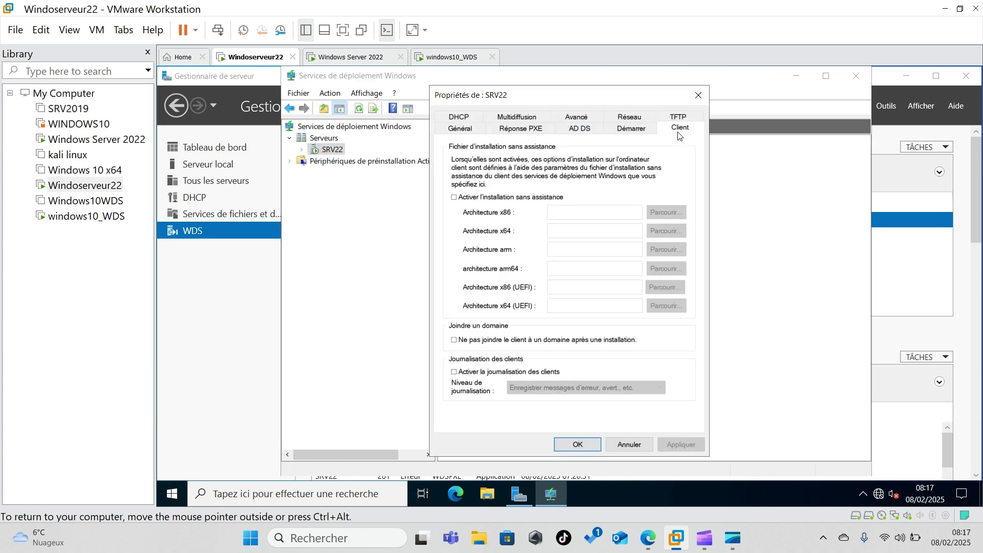
{"action": "left_click", "coordinate": [630, 129]}
{"action": "left_click", "coordinate": [578, 129]}
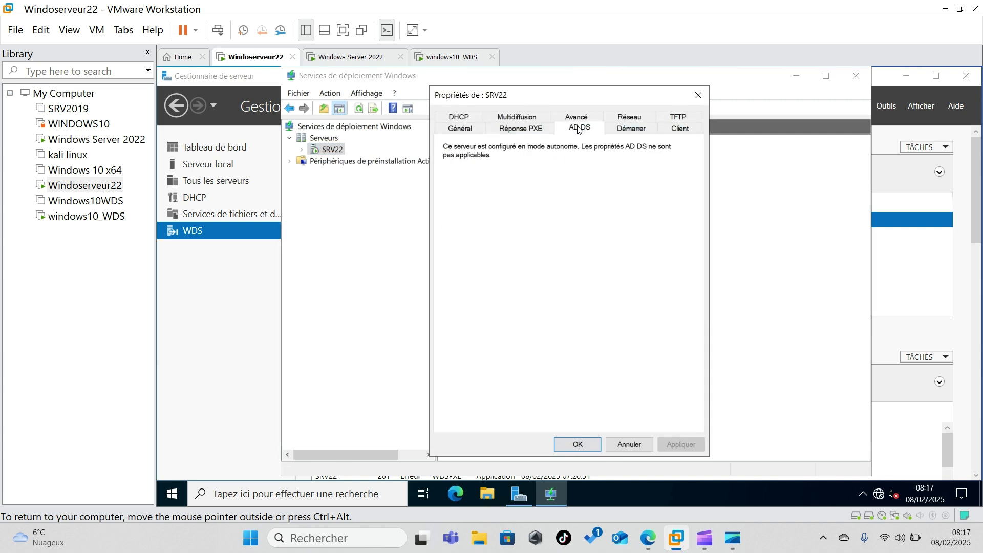
{"action": "left_click", "coordinate": [519, 128]}
{"action": "left_click", "coordinate": [464, 127]}
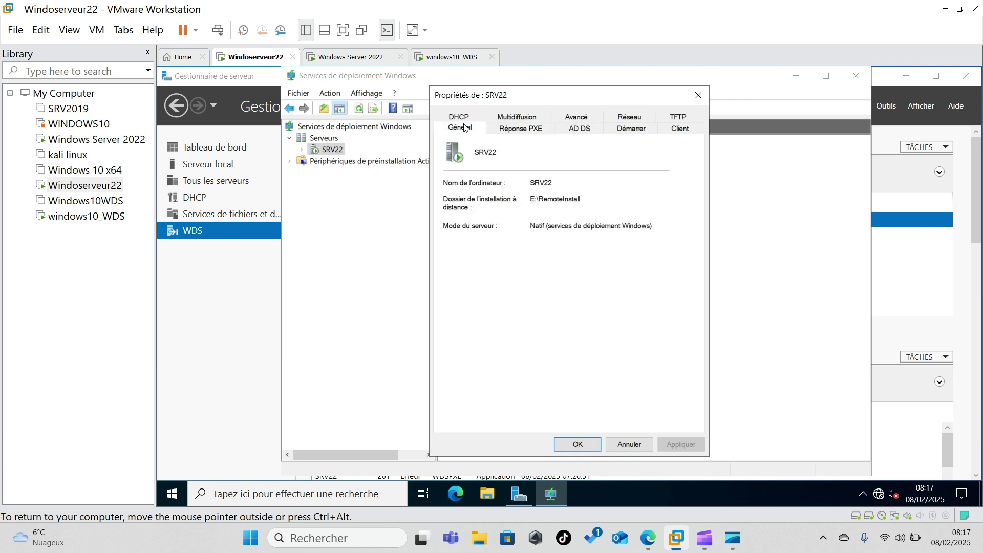
{"action": "left_click", "coordinate": [633, 132]}
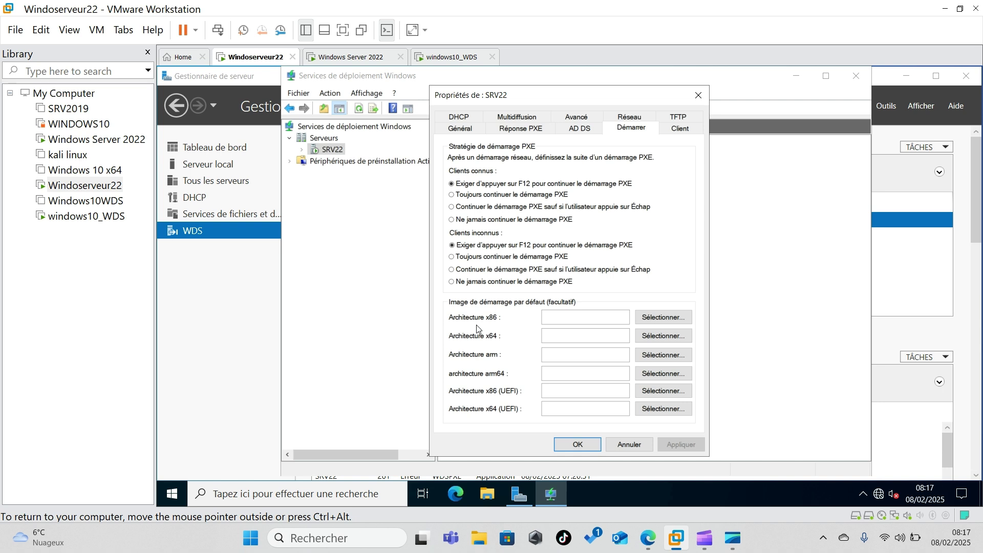
{"action": "left_click", "coordinate": [679, 129]}
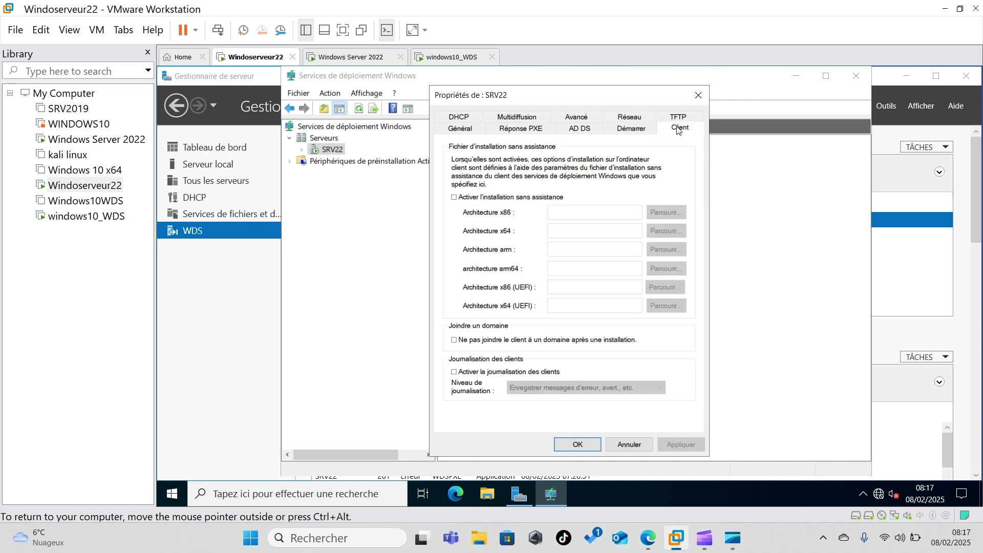
{"action": "left_click", "coordinate": [625, 447]}
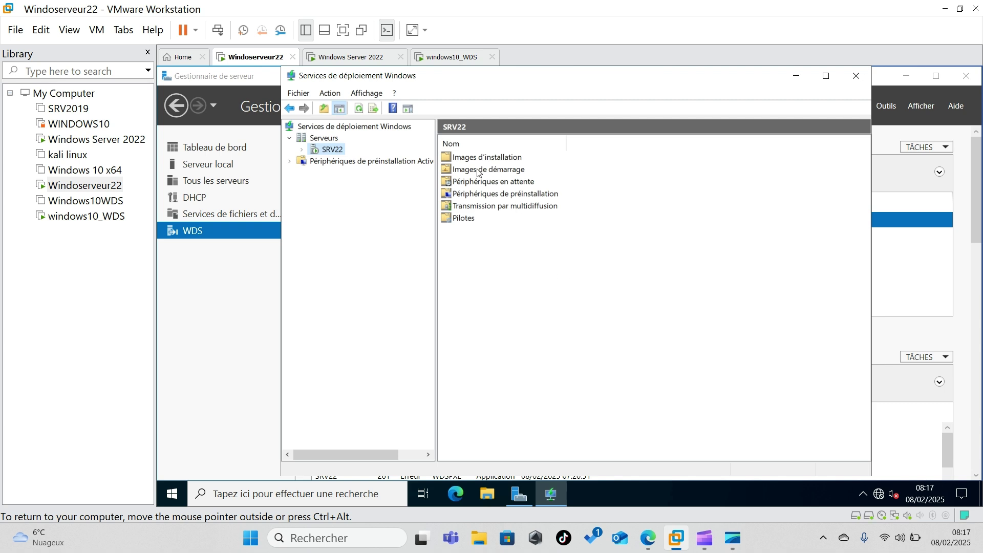
- Verify the Windows 10 Pro image in ImageGroup1 and the setup10 boot image, then close the console
{"action": "left_click", "coordinate": [470, 159]}
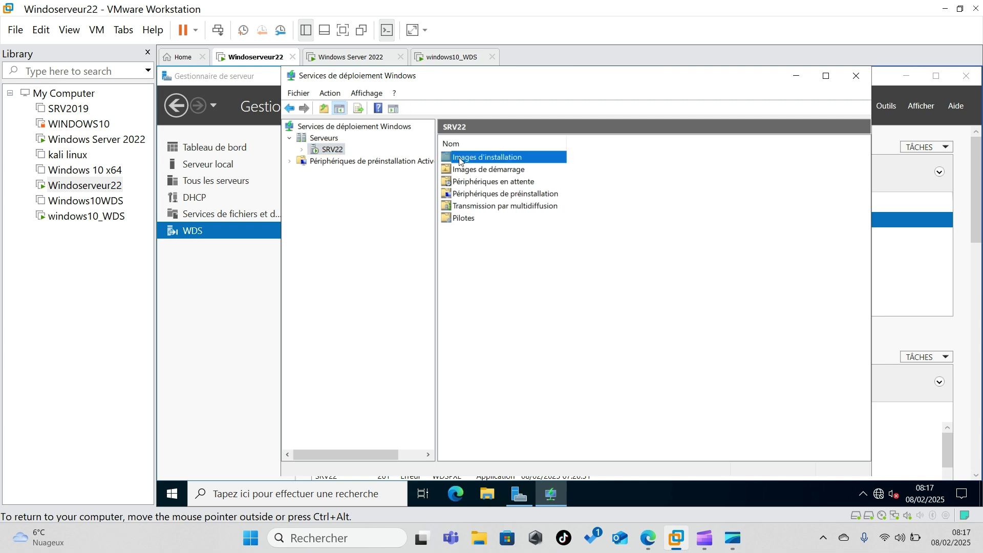
{"action": "double_click", "coordinate": [460, 159]}
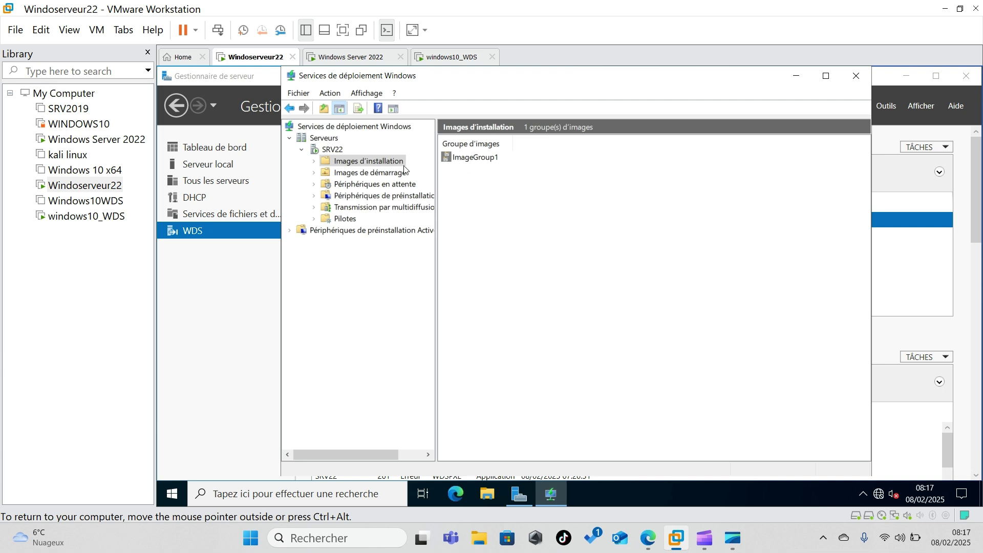
{"action": "left_click", "coordinate": [314, 162]}
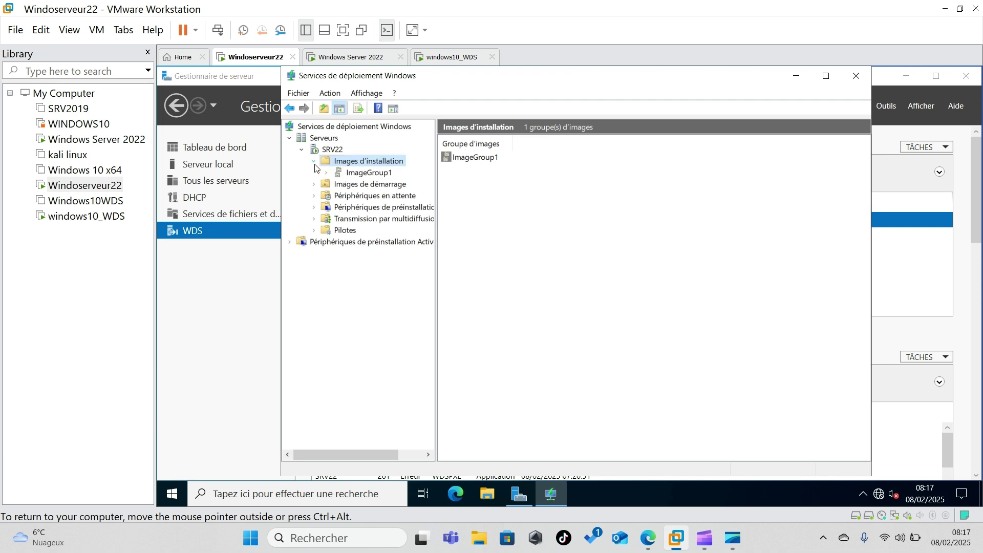
{"action": "left_click", "coordinate": [361, 174]}
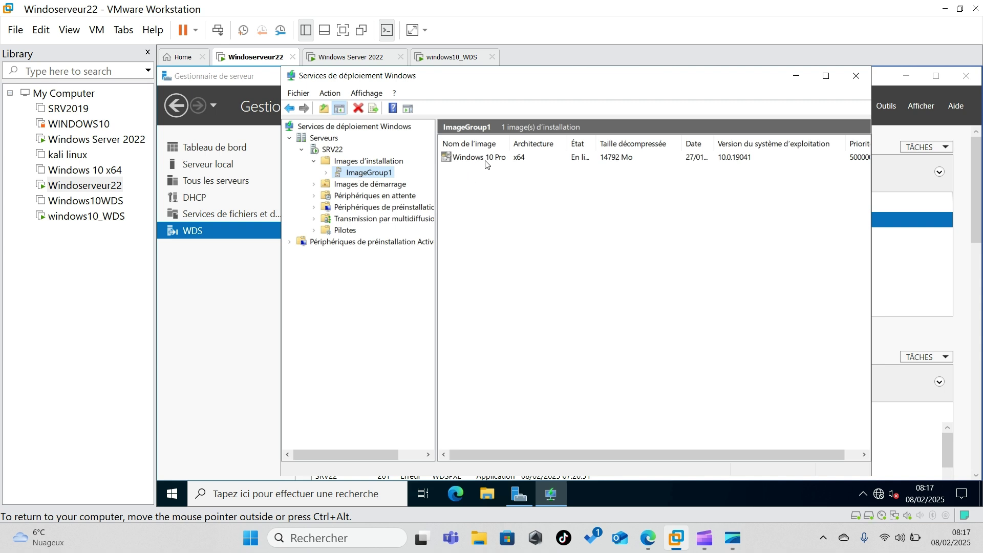
{"action": "left_click", "coordinate": [314, 186]}
{"action": "left_click", "coordinate": [329, 187]}
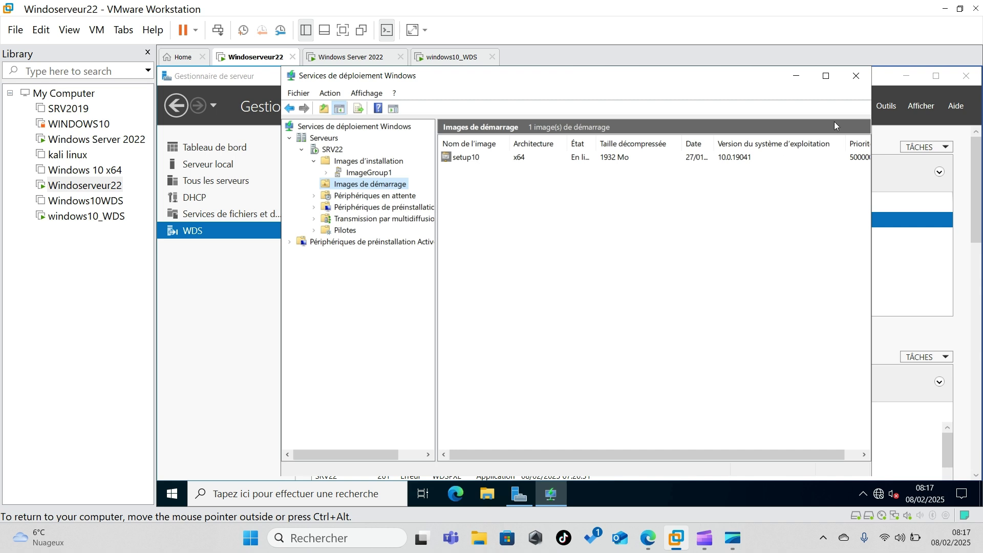
{"action": "left_click", "coordinate": [855, 84]}
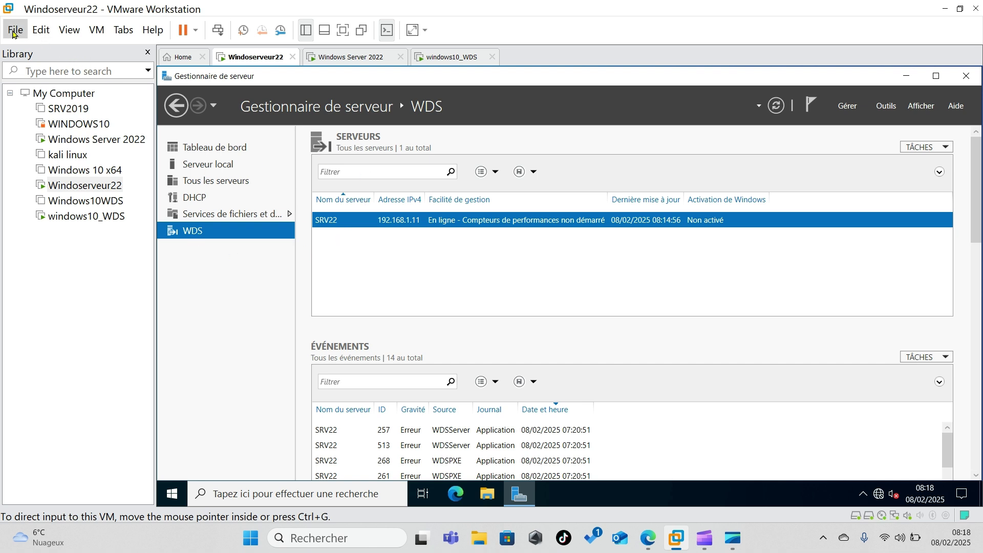
- Start a new Windows 10 x64 VM named Windo10_wds2, installing the OS later
{"action": "left_click", "coordinate": [14, 34]}
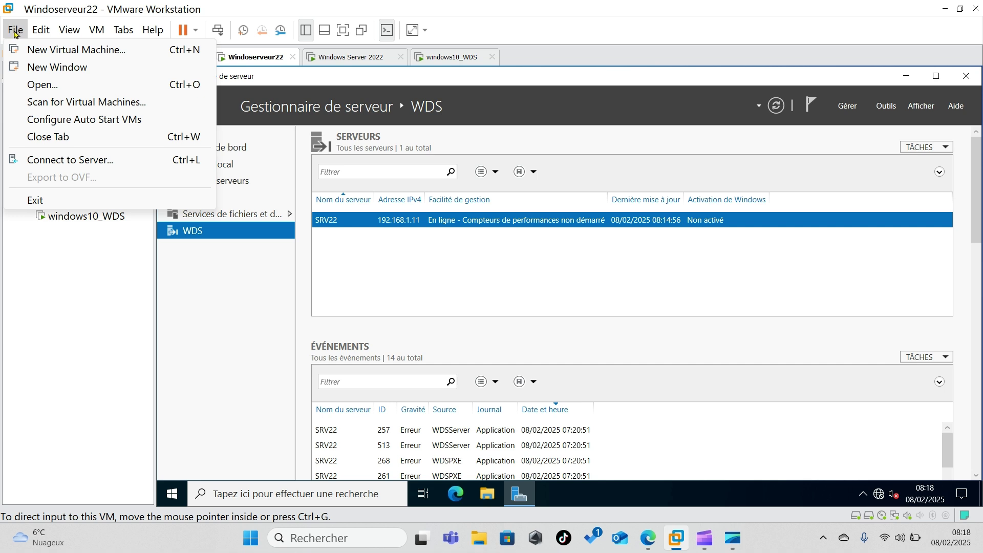
{"action": "left_click", "coordinate": [75, 51]}
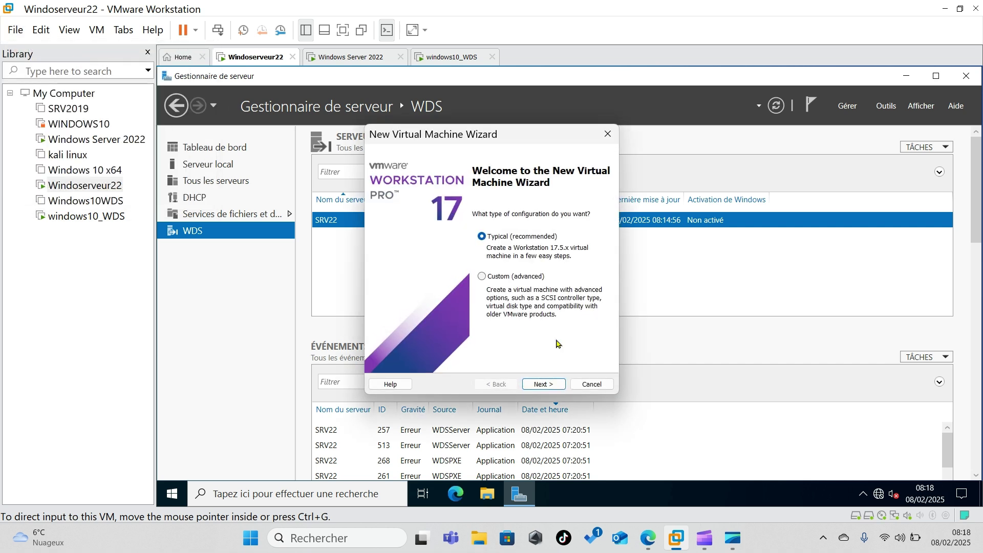
{"action": "left_click", "coordinate": [544, 385]}
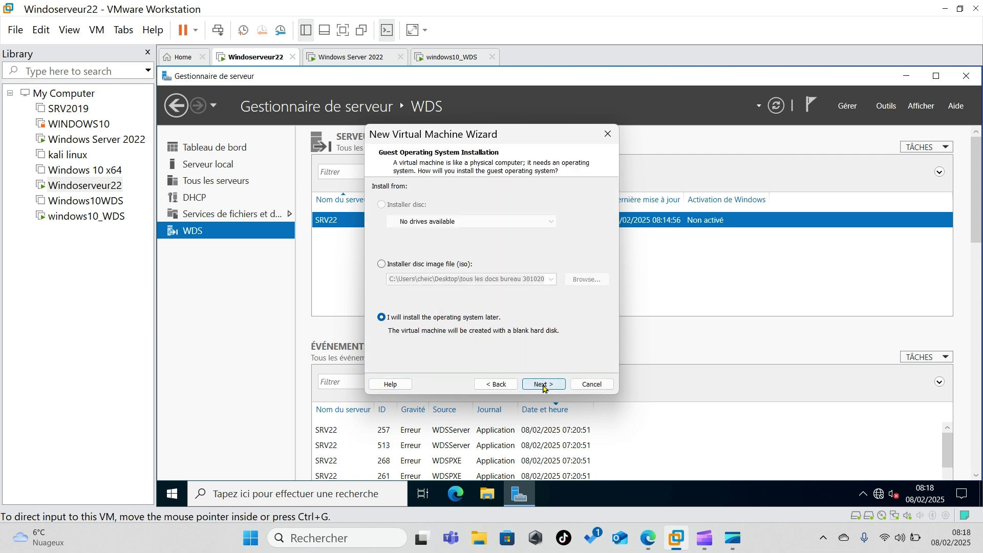
{"action": "left_click", "coordinate": [543, 385]}
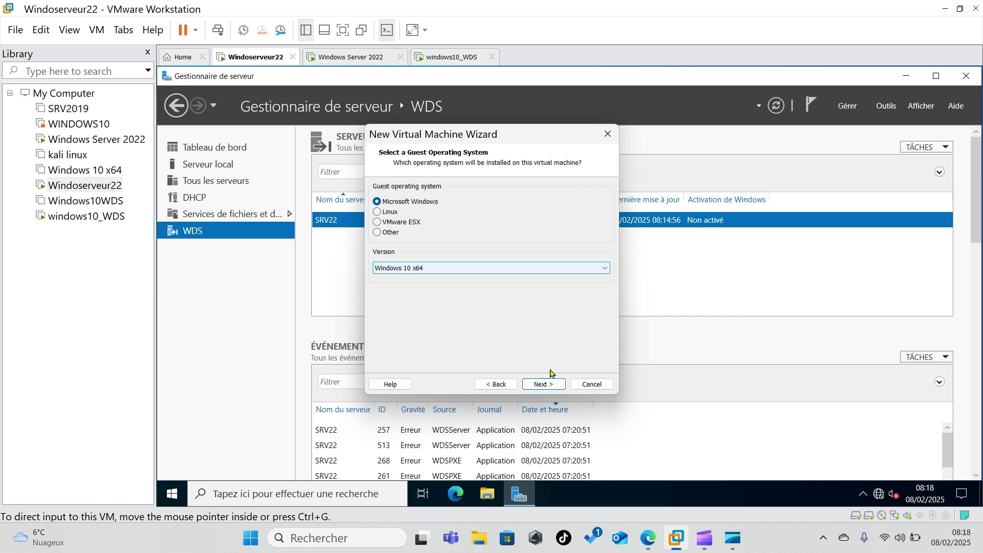
{"action": "left_click", "coordinate": [543, 384]}
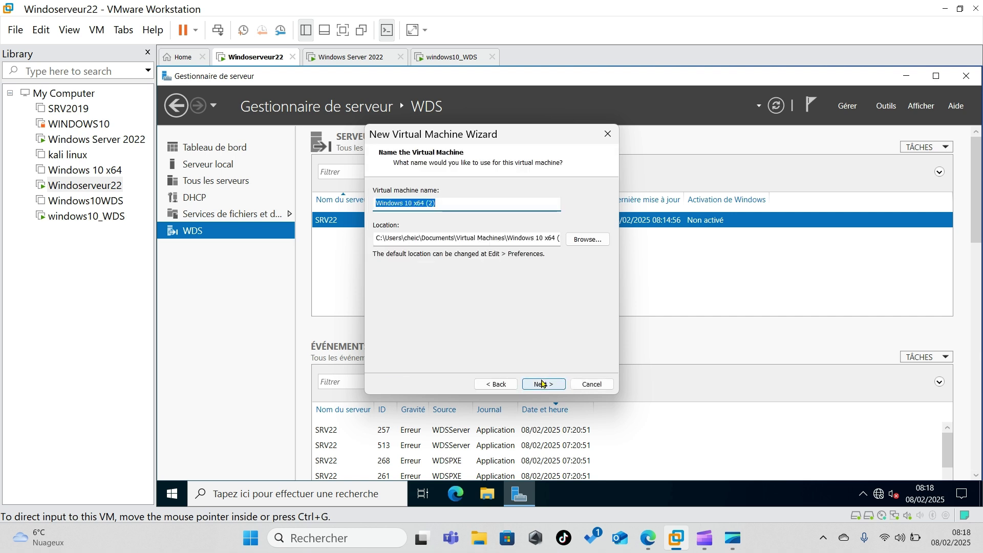
{"action": "type", "text": "W"}
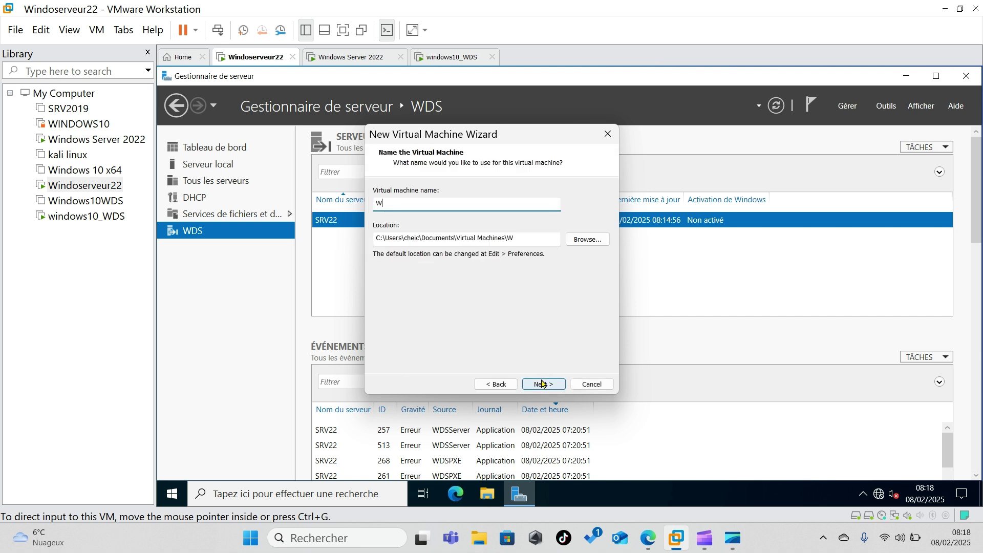
{"action": "type", "text": "indo10_wds2"}
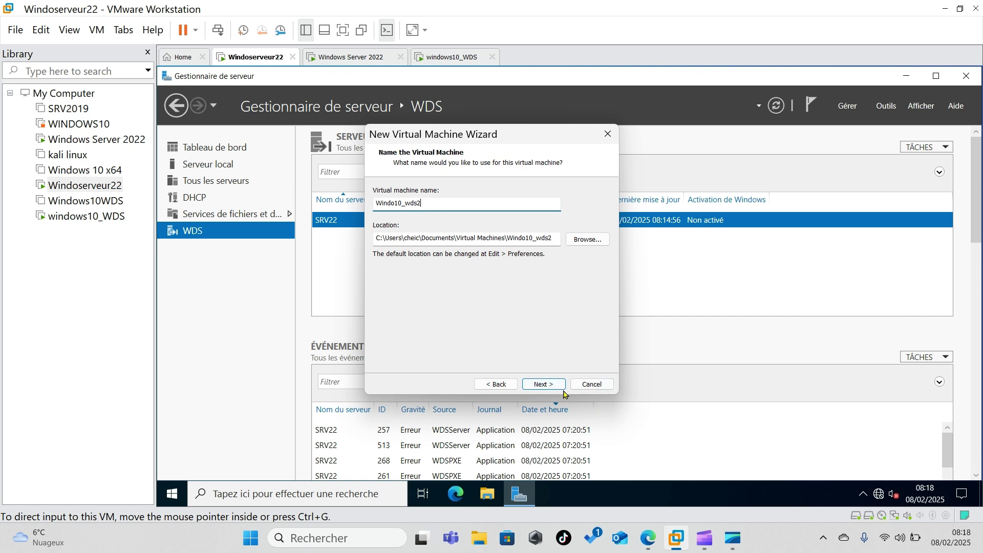
{"action": "left_click", "coordinate": [545, 386]}
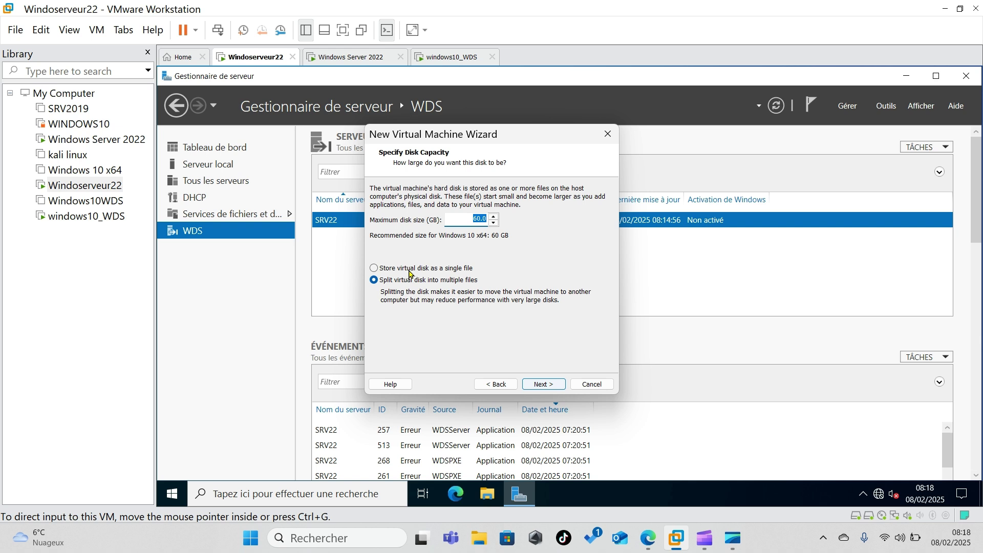
- Give it a 60 GB single-file disk, finish the wizard, and open its hardware settings
{"action": "left_click", "coordinate": [393, 272]}
{"action": "left_click", "coordinate": [544, 384]}
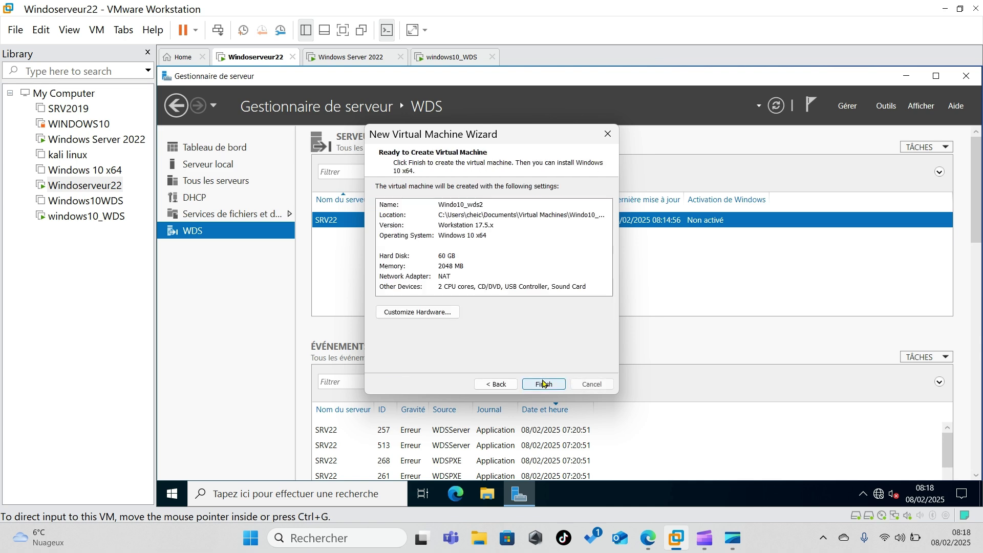
{"action": "left_click", "coordinate": [544, 384]}
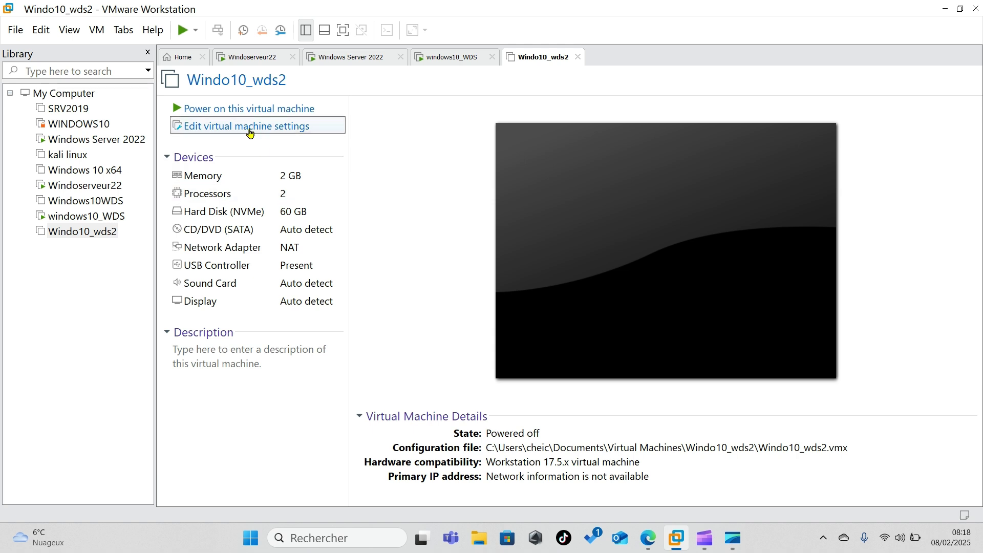
{"action": "left_click", "coordinate": [249, 131]}
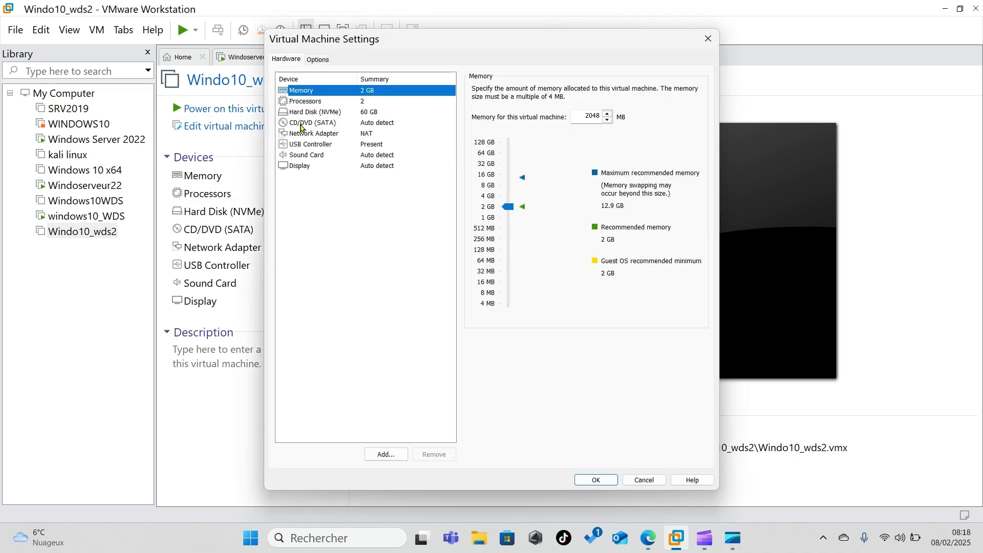
- Review Windo10_wds2's CD/DVD, hard disk and NAT network settings, close unsaved, and go to Windoserveur22
{"action": "left_click", "coordinate": [302, 124]}
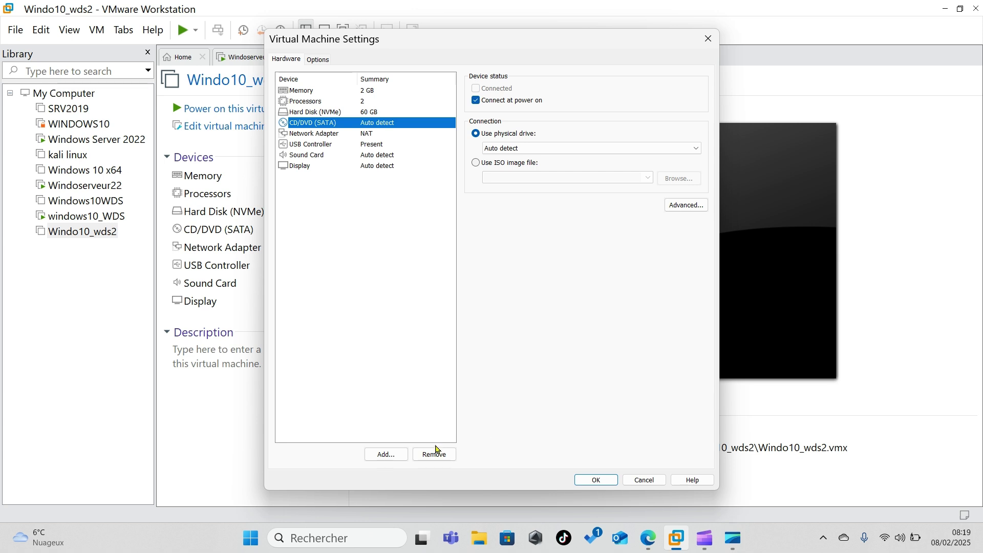
{"action": "left_click", "coordinate": [436, 456]}
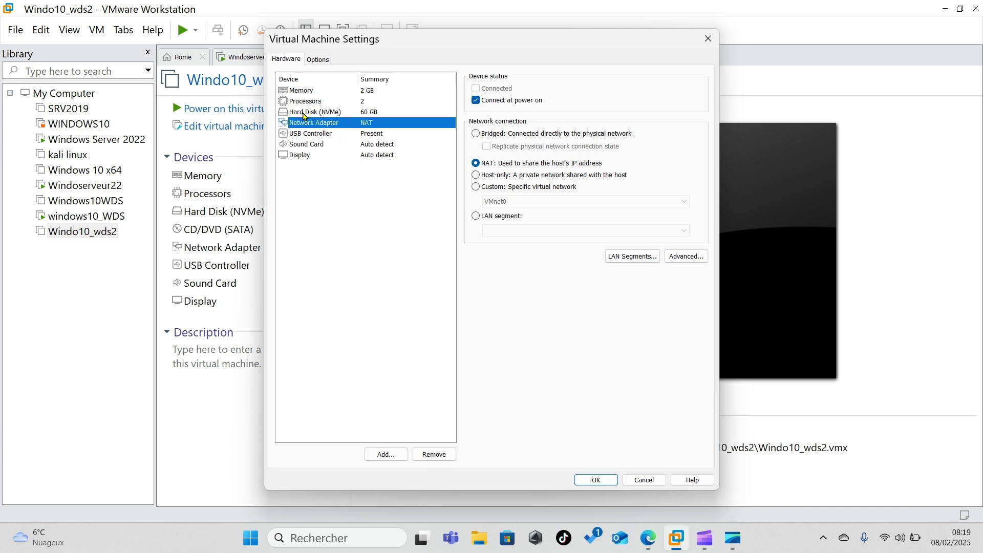
{"action": "left_click", "coordinate": [304, 113]}
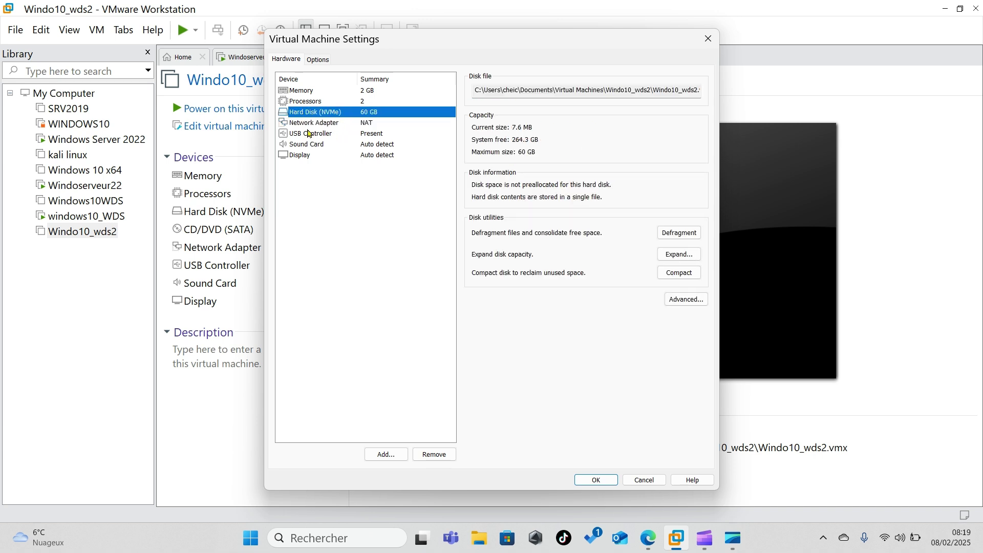
{"action": "left_click", "coordinate": [314, 125]}
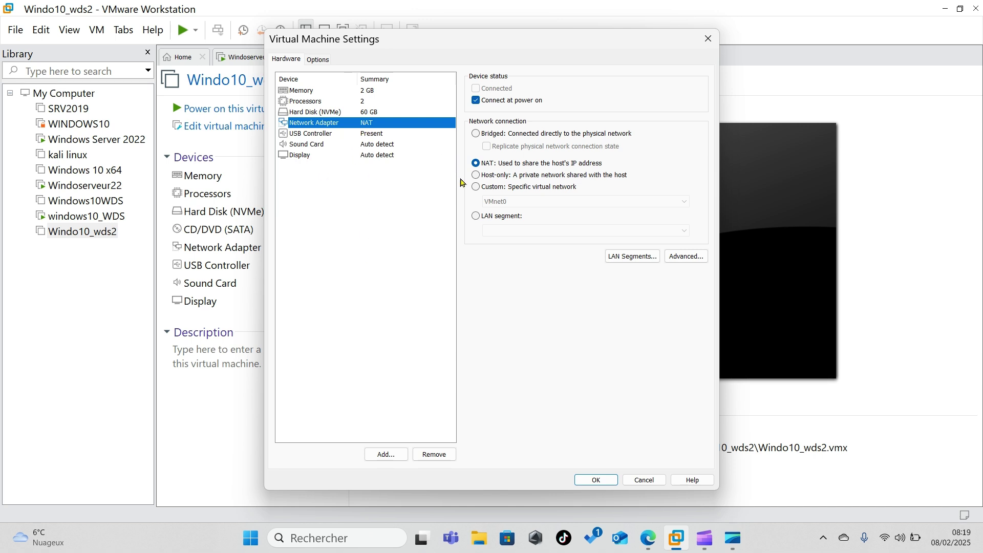
{"action": "left_click", "coordinate": [250, 56]}
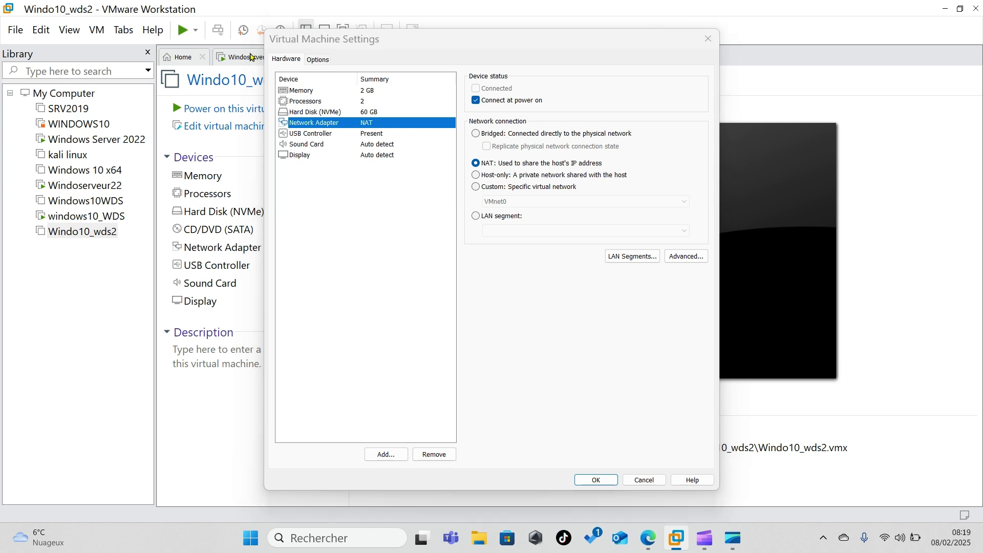
{"action": "left_click", "coordinate": [705, 36]}
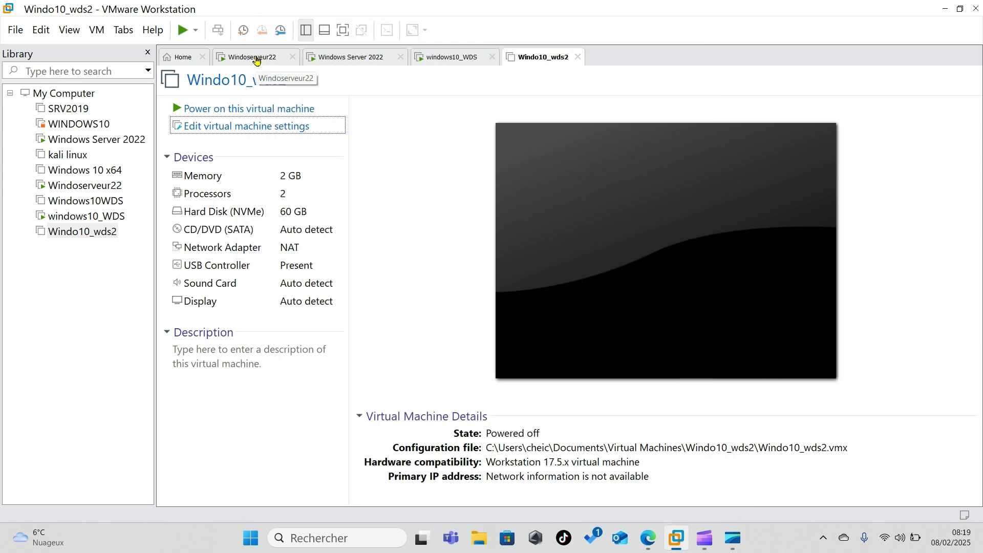
{"action": "left_click", "coordinate": [249, 59]}
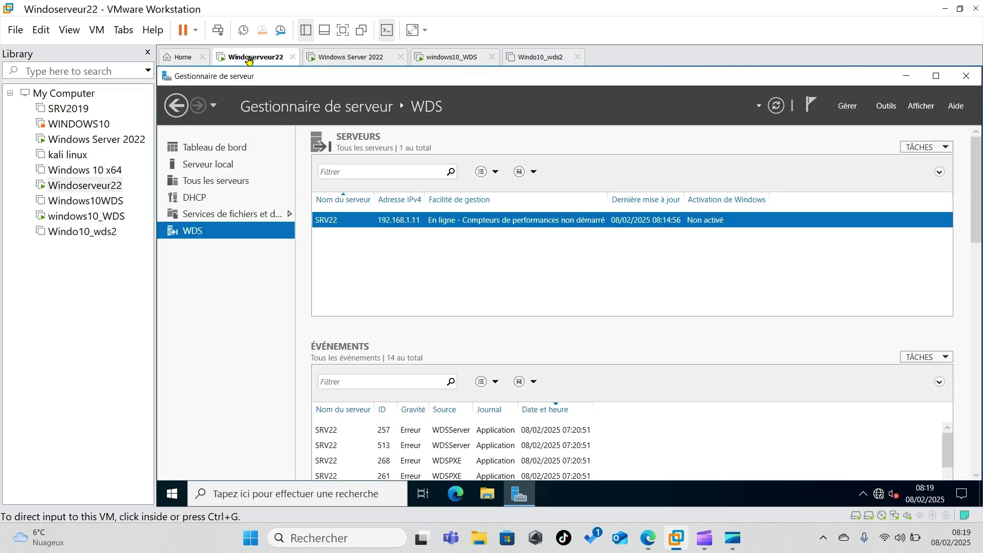
- Confirm Windoserveur22's network adapter is Bridged, cancel the settings, and return to Windo10_wds2
{"action": "right_click", "coordinate": [249, 59]}
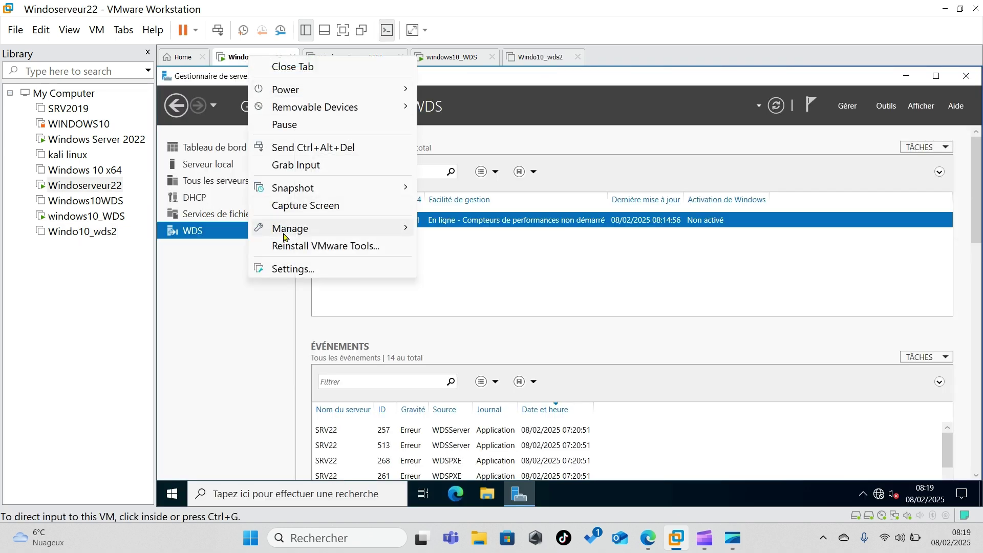
{"action": "left_click", "coordinate": [284, 270]}
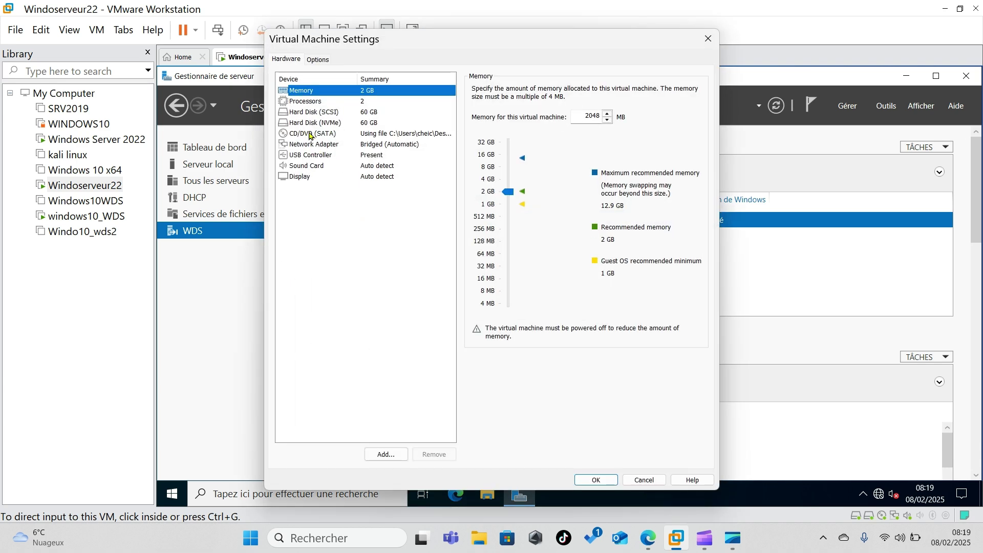
{"action": "left_click", "coordinate": [310, 145]}
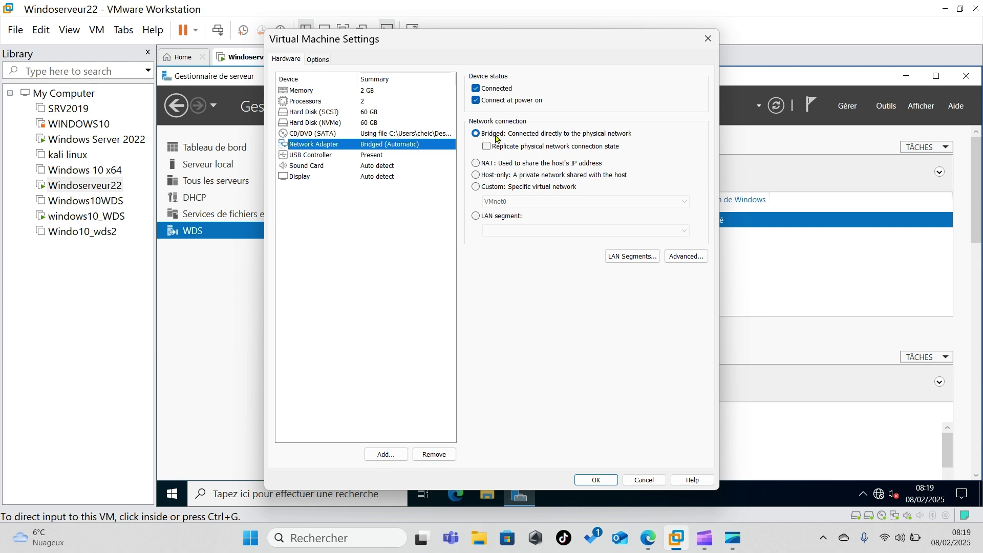
{"action": "left_click", "coordinate": [644, 480]}
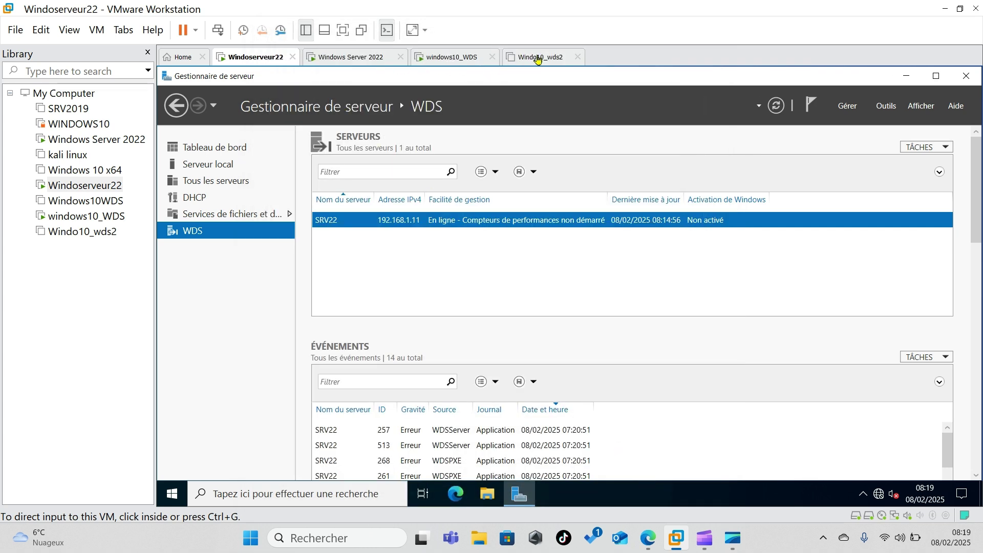
{"action": "left_click", "coordinate": [537, 59]}
- Switch Windo10_wds2's network adapter to Bridged and power it on, answering Yes to sata0:1
{"action": "right_click", "coordinate": [537, 60]}
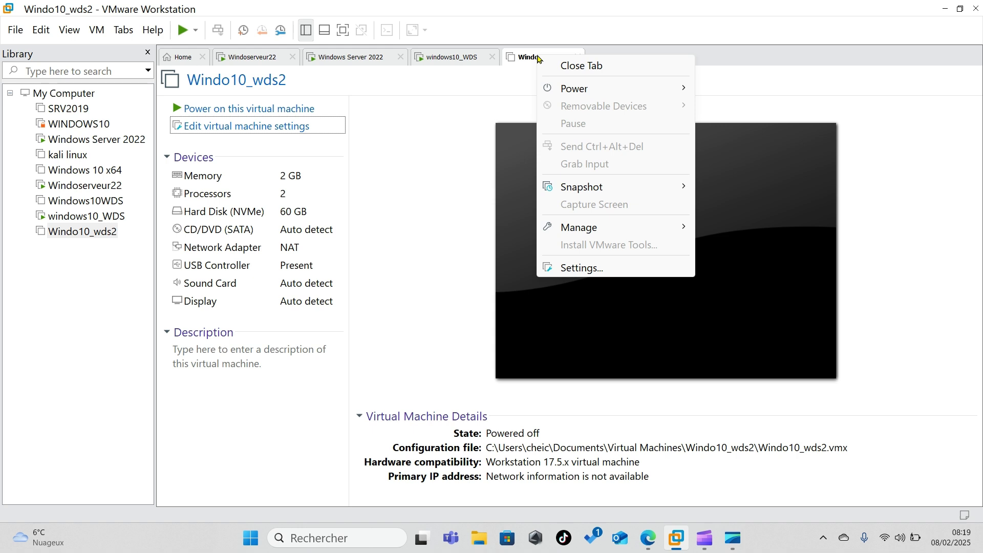
{"action": "left_click", "coordinate": [575, 268]}
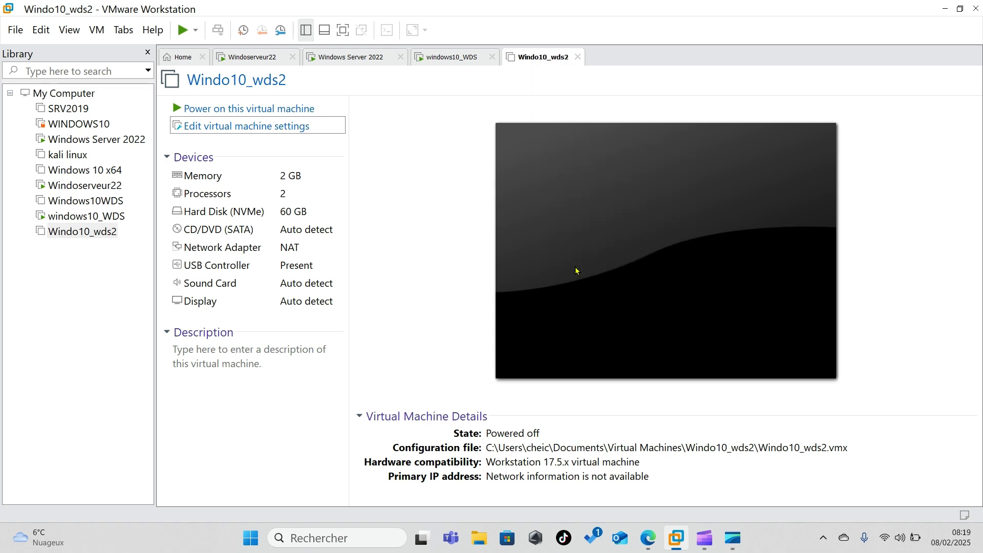
{"action": "left_click", "coordinate": [328, 134]}
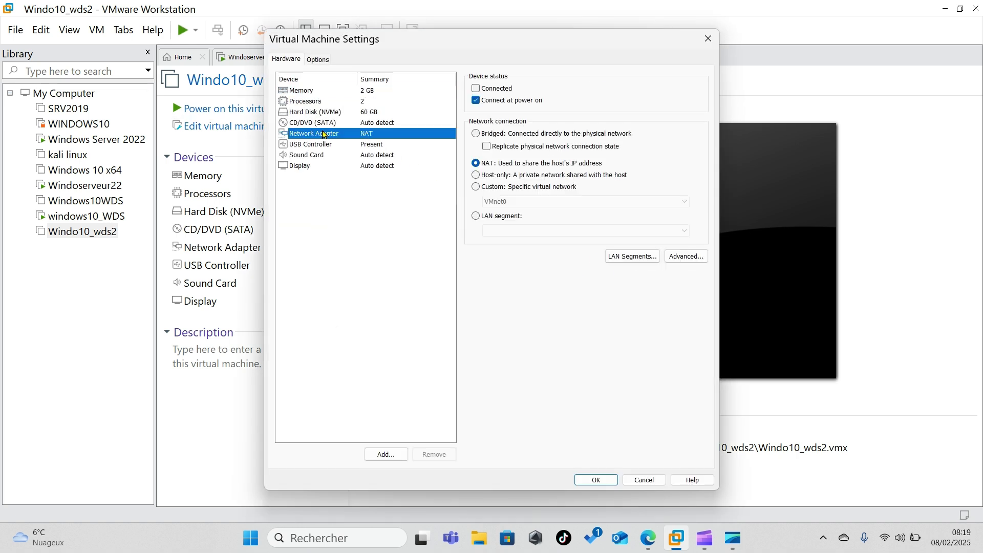
{"action": "left_click", "coordinate": [476, 133]}
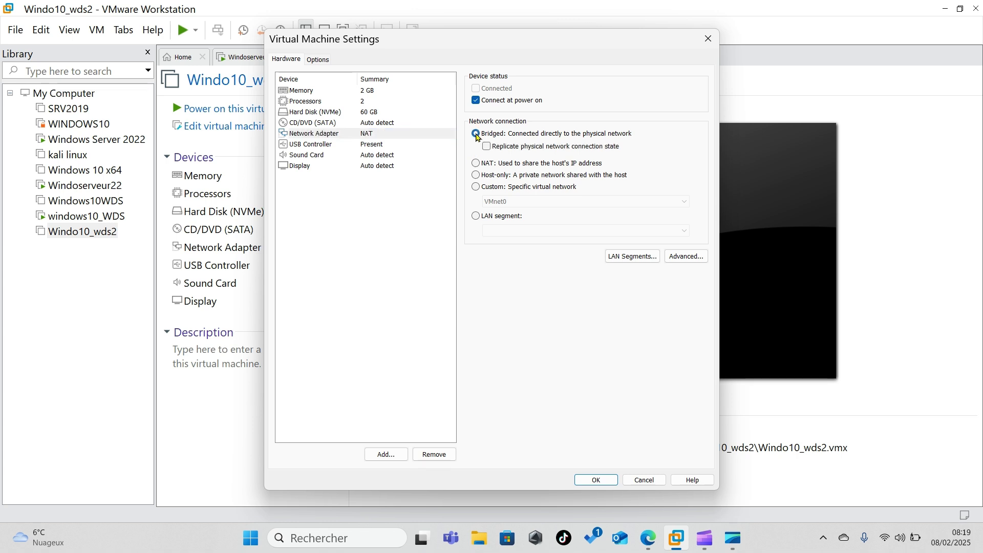
{"action": "left_click", "coordinate": [596, 479]}
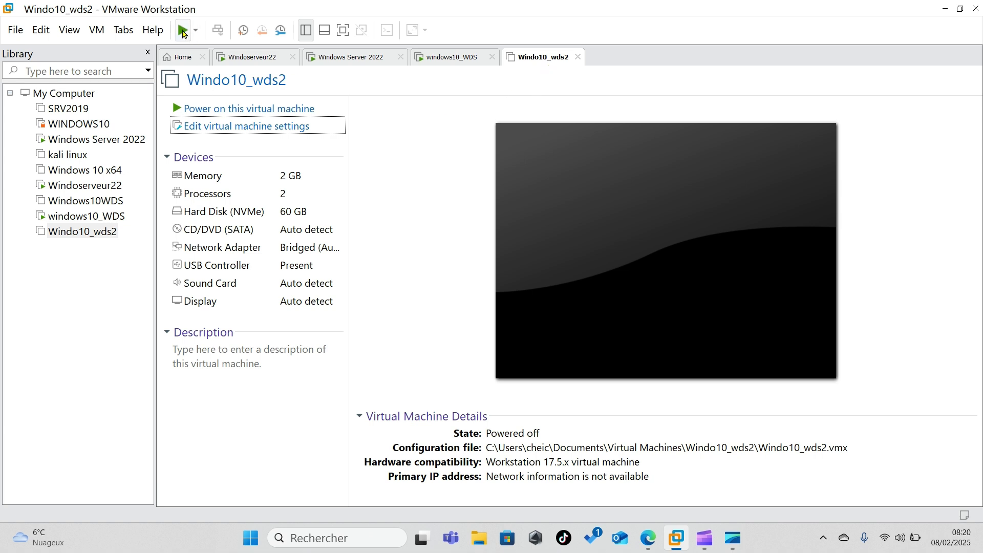
{"action": "left_click", "coordinate": [183, 31]}
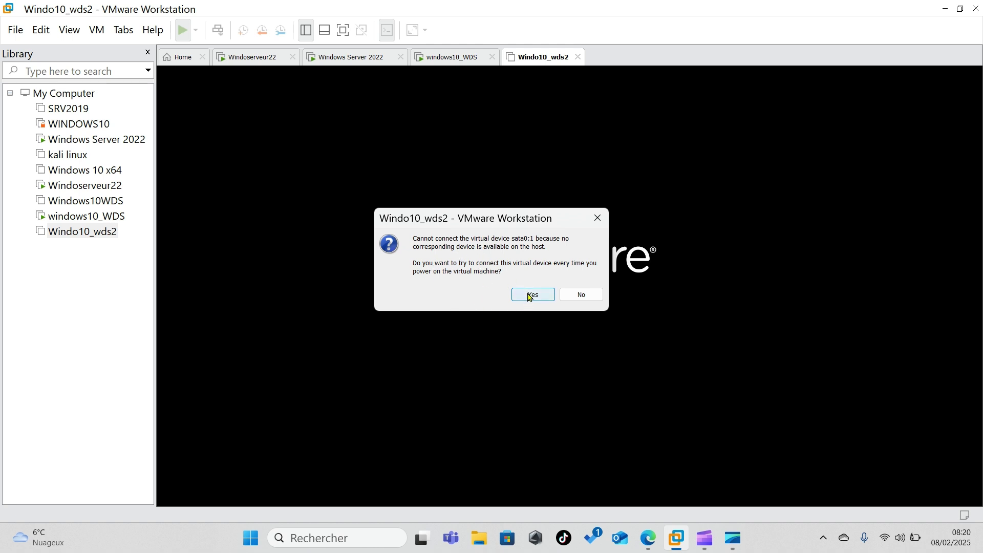
{"action": "left_click", "coordinate": [530, 295]}
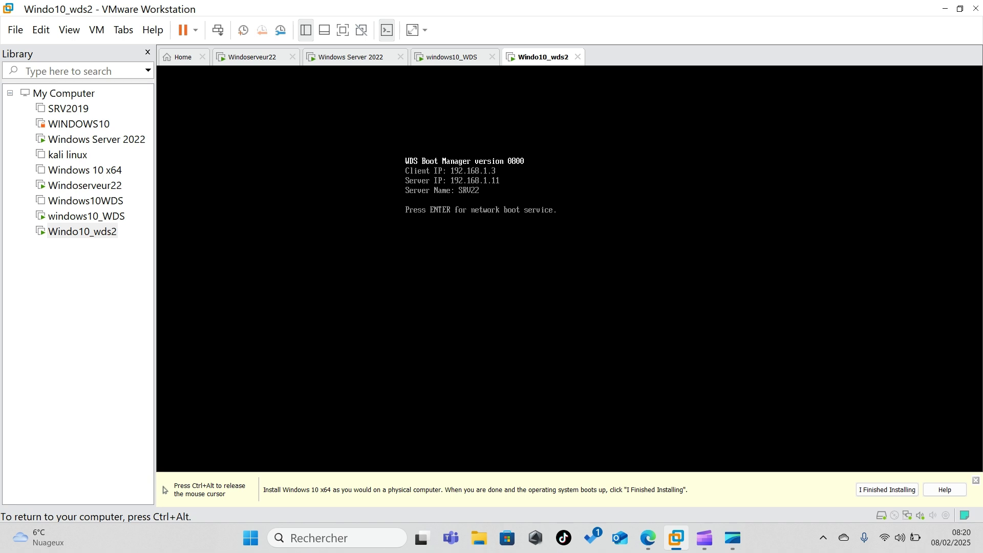
- Start the PXE boot so Windo10_wds2 loads the WDS boot image from SRV22
{"action": "key", "text": "Return"}
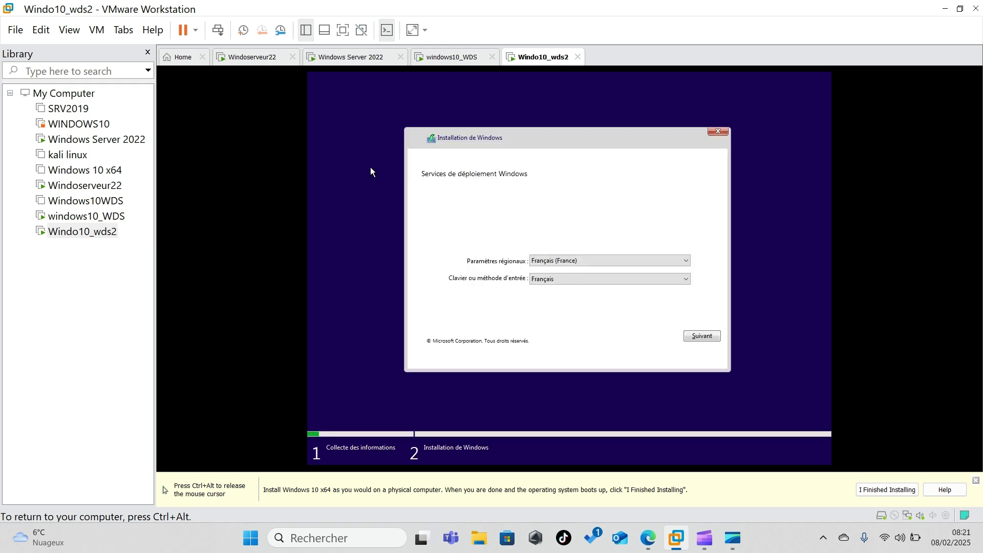
- Accept the Français (France) settings, check the server name on Windoserveur22, and return to Windo10_wds2
{"action": "left_click", "coordinate": [701, 336]}
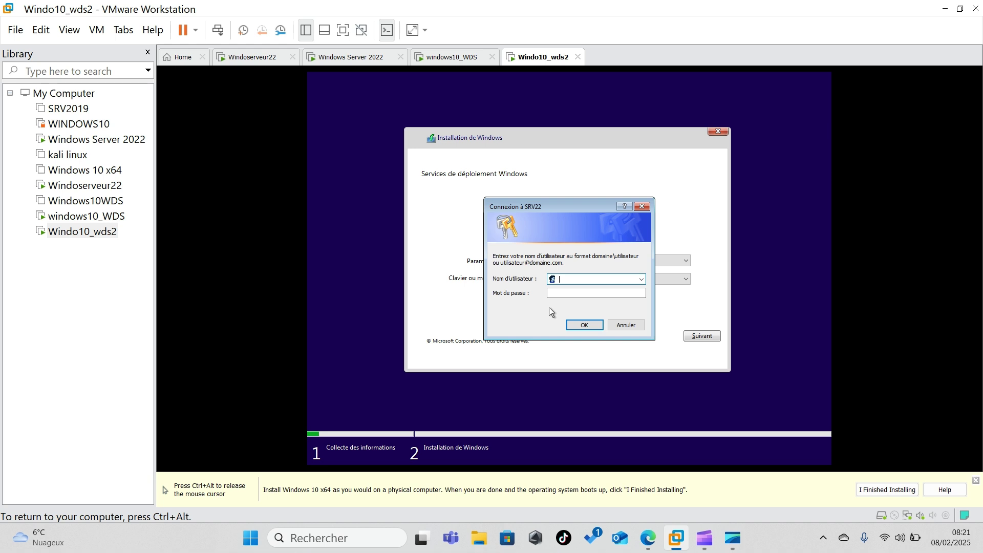
{"action": "key", "text": "ctrl+alt"}
{"action": "left_click", "coordinate": [251, 59]}
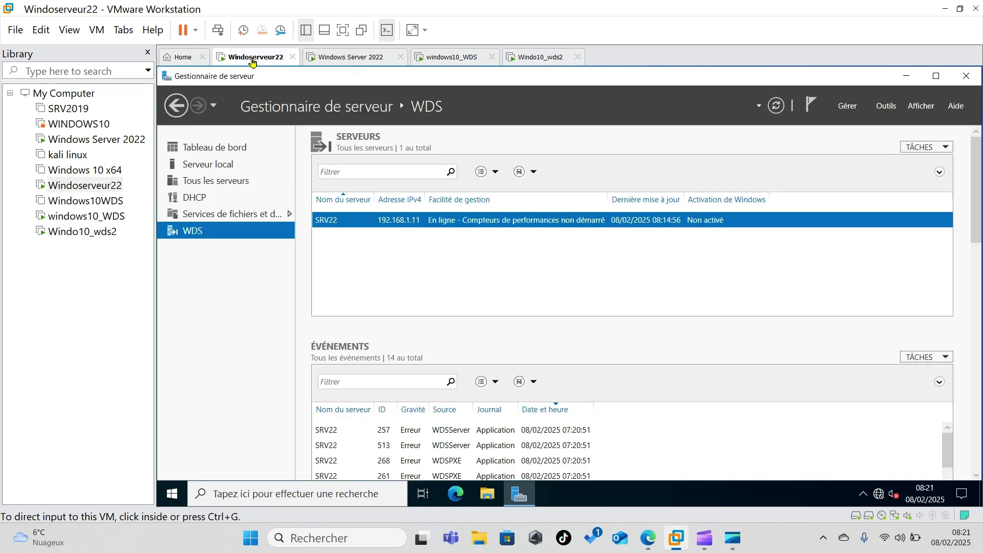
{"action": "left_click", "coordinate": [215, 164]}
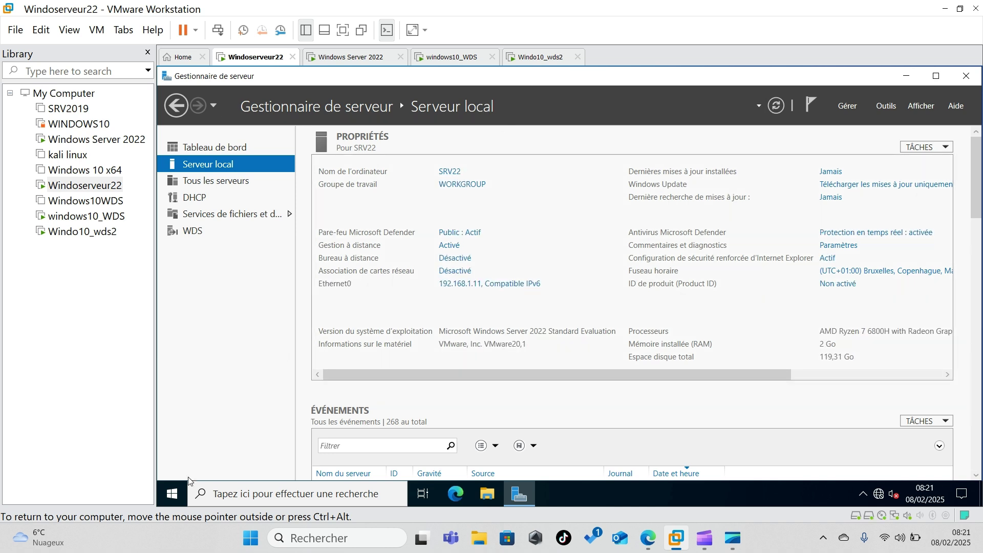
{"action": "left_click", "coordinate": [172, 493]}
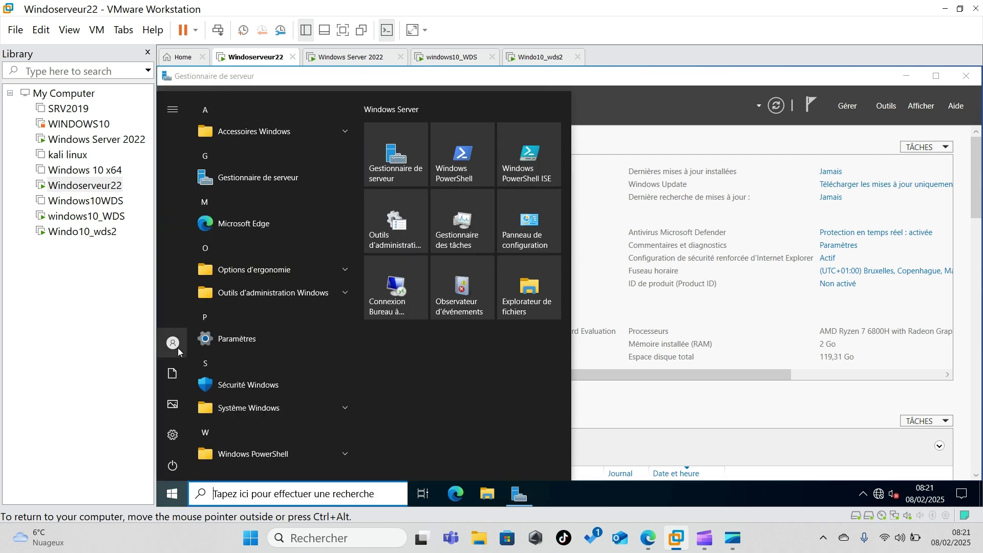
{"action": "mouse_move", "coordinate": [178, 347]}
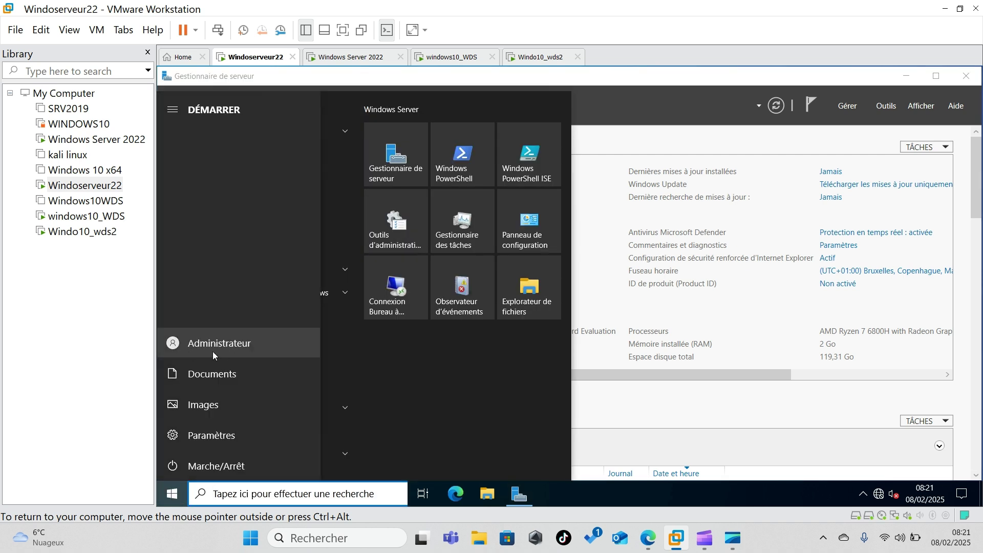
{"action": "left_click", "coordinate": [540, 58]}
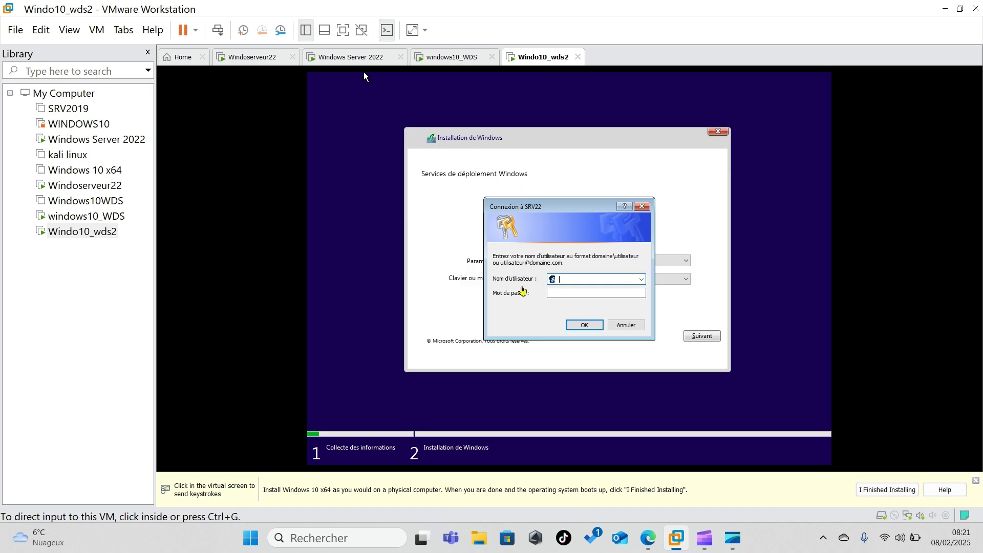
- Sign in to the SRV22 deployment server with the administrator account and its password
{"action": "left_click", "coordinate": [563, 277]}
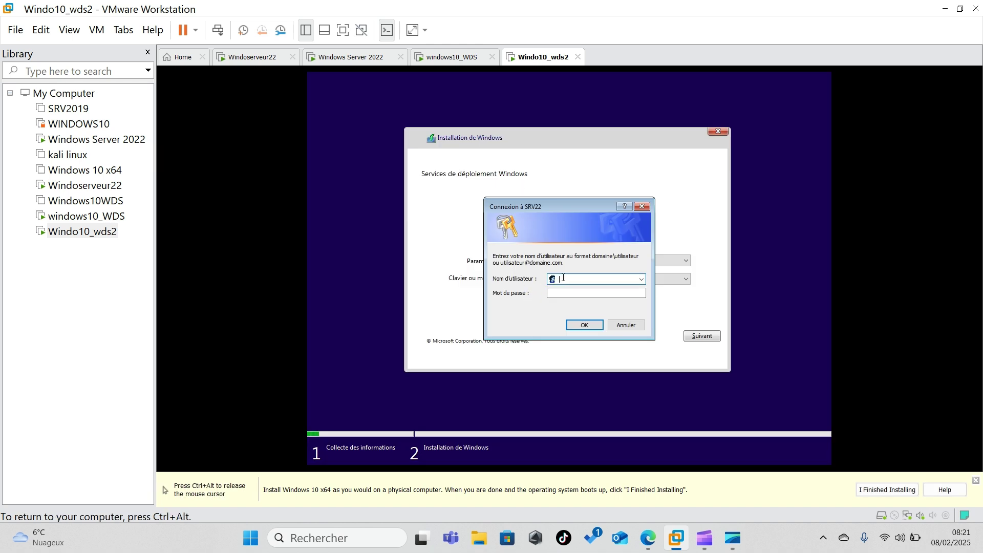
{"action": "type", "text": "R"}
{"action": "type", "text": "SV22\\Administrateur"}
{"action": "left_click", "coordinate": [594, 293]}
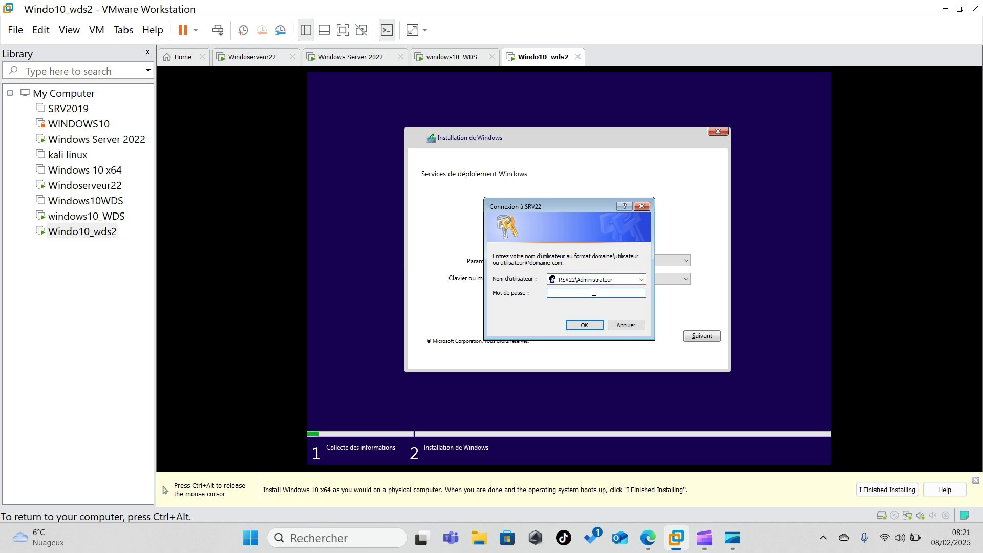
{"action": "left_click", "coordinate": [585, 325]}
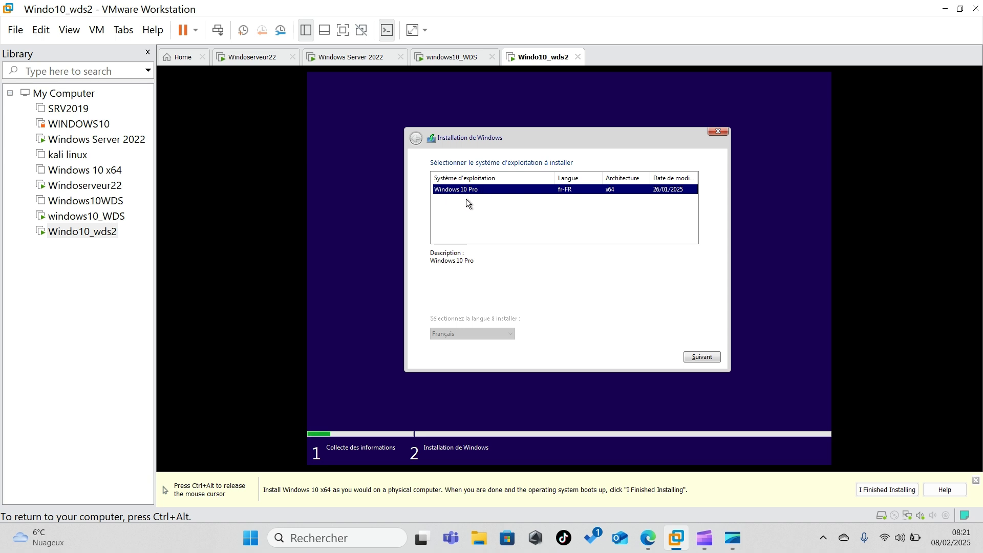
- Choose Windows 10 Pro (fr-FR, x64) and install it onto the 60 GB unallocated Lecteur 0
{"action": "left_click", "coordinate": [700, 357]}
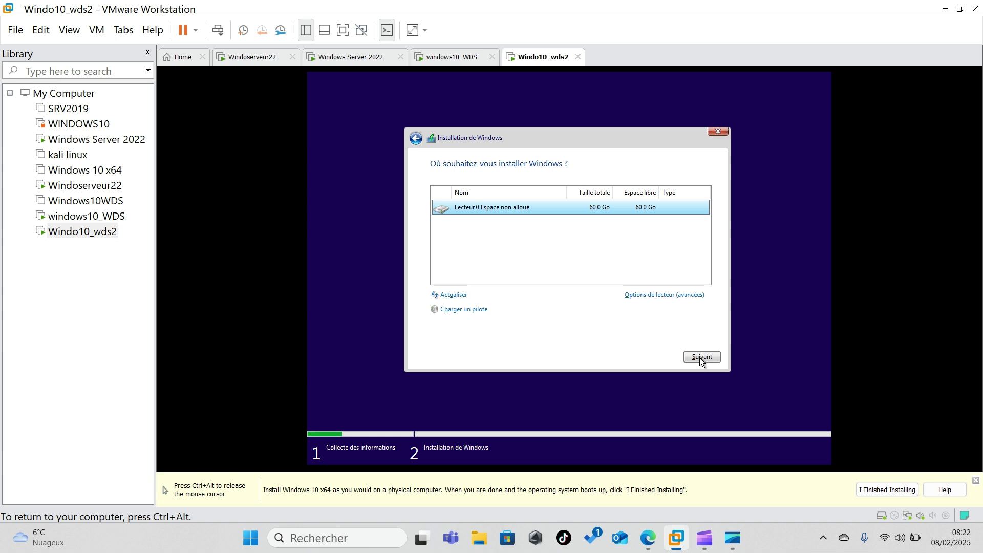
{"action": "left_click", "coordinate": [700, 357]}
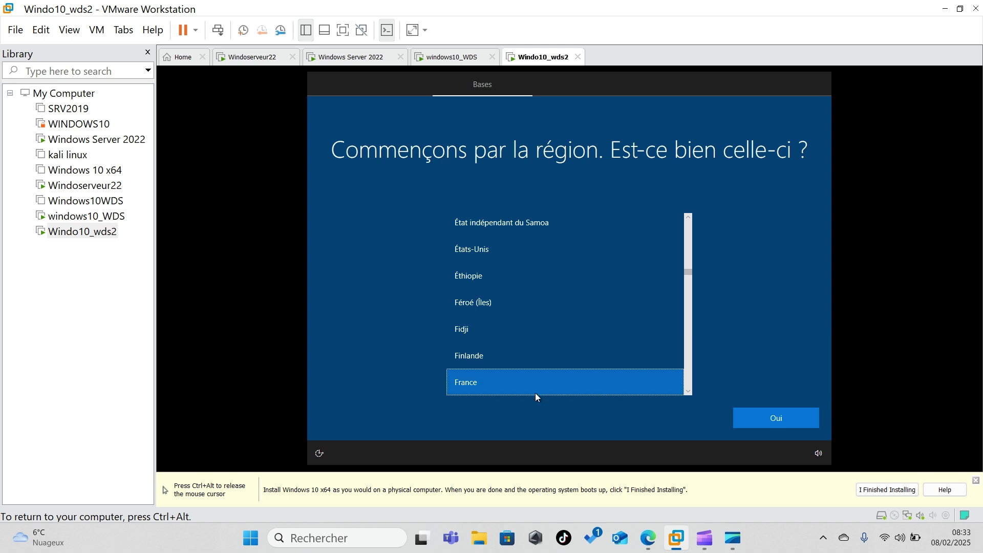
- Confirm France as the region and the Français keyboard, skipping any second layout
{"action": "left_click", "coordinate": [791, 420]}
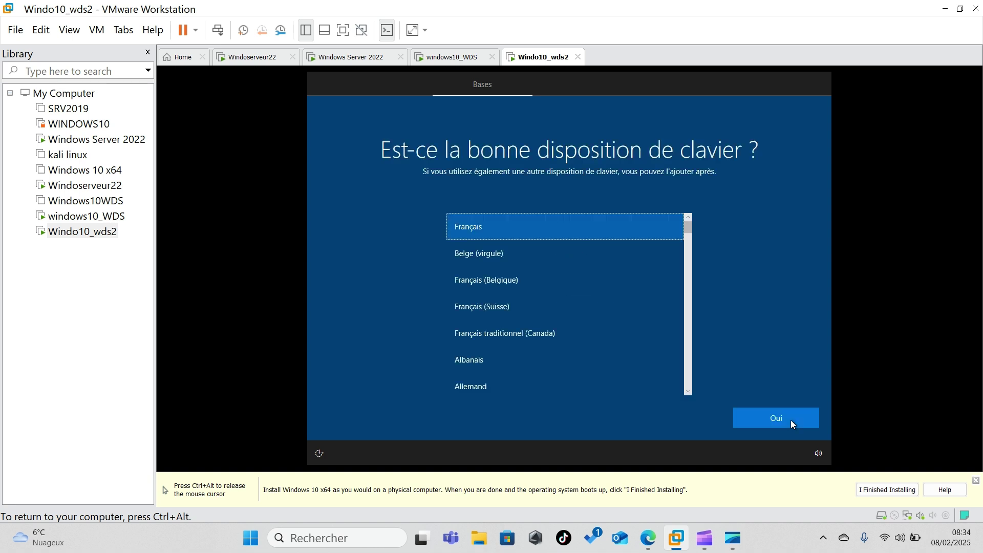
{"action": "left_click", "coordinate": [790, 420]}
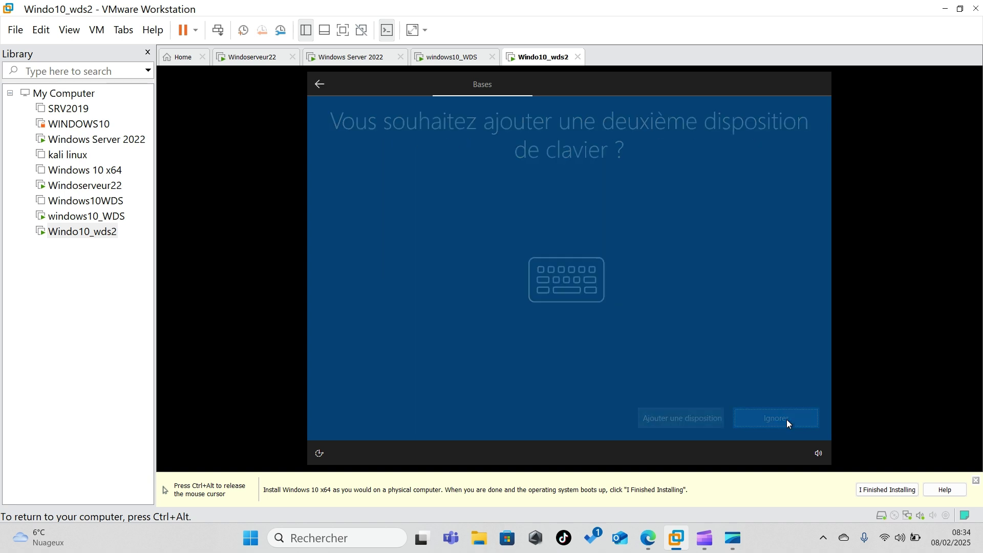
{"action": "key", "text": "ctrl+alt"}
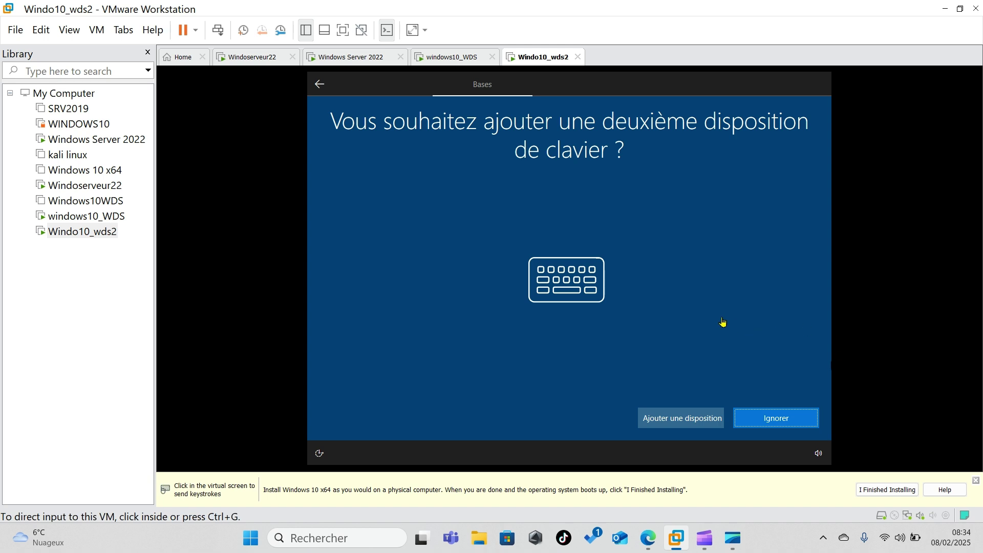
{"action": "left_click", "coordinate": [663, 199]}
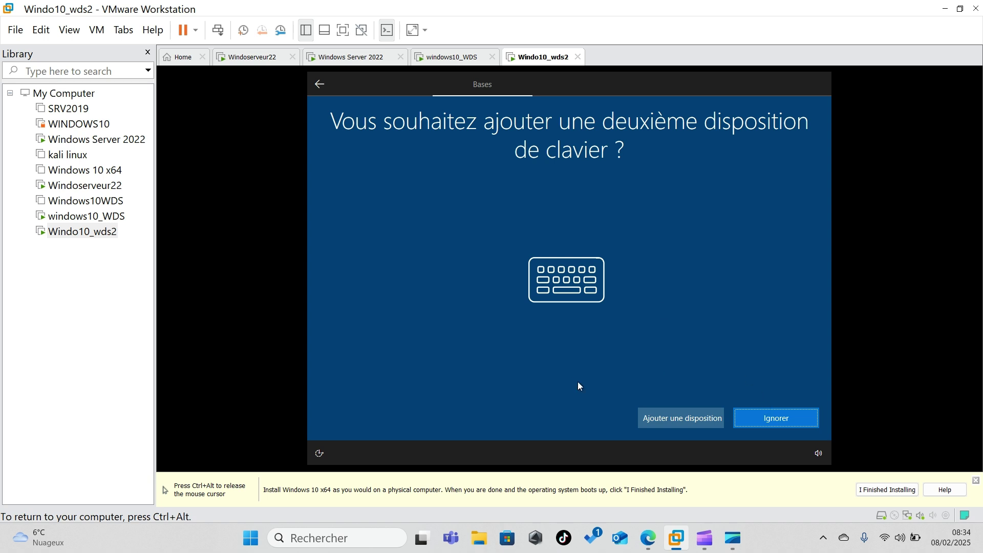
{"action": "left_click", "coordinate": [777, 420]}
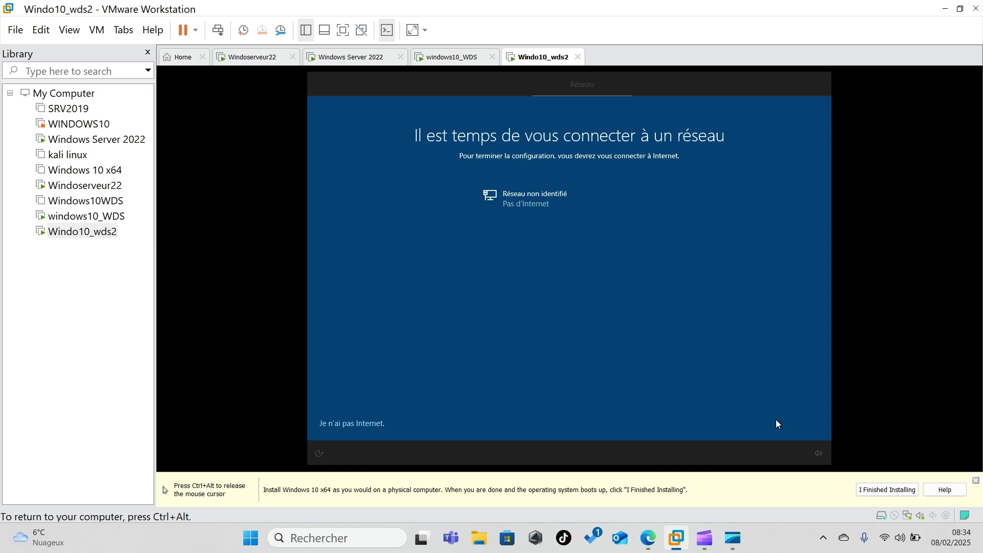
- Continue setup without internet using the limited setup, and accept the Windows 10 licence
{"action": "left_click", "coordinate": [346, 425]}
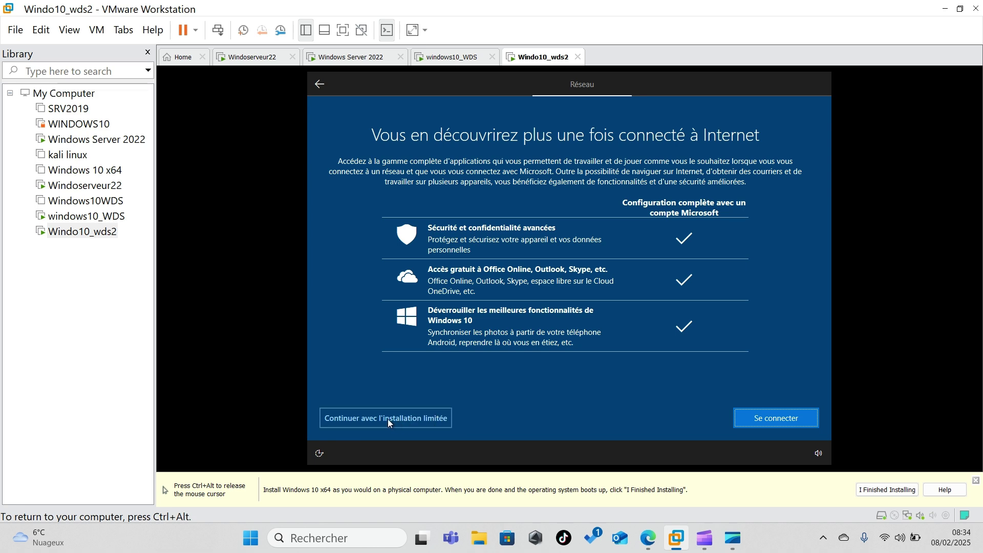
{"action": "left_click", "coordinate": [357, 425]}
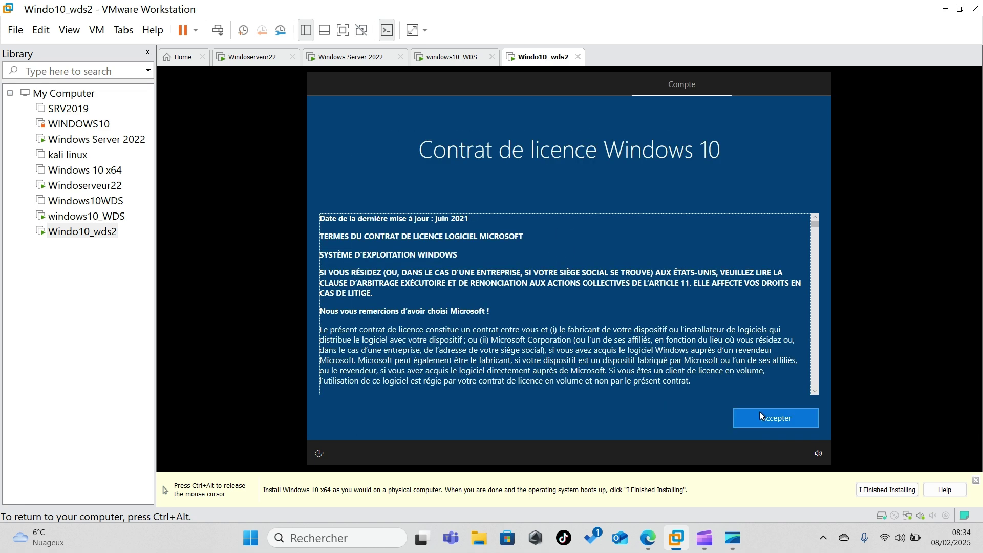
{"action": "left_click", "coordinate": [782, 413]}
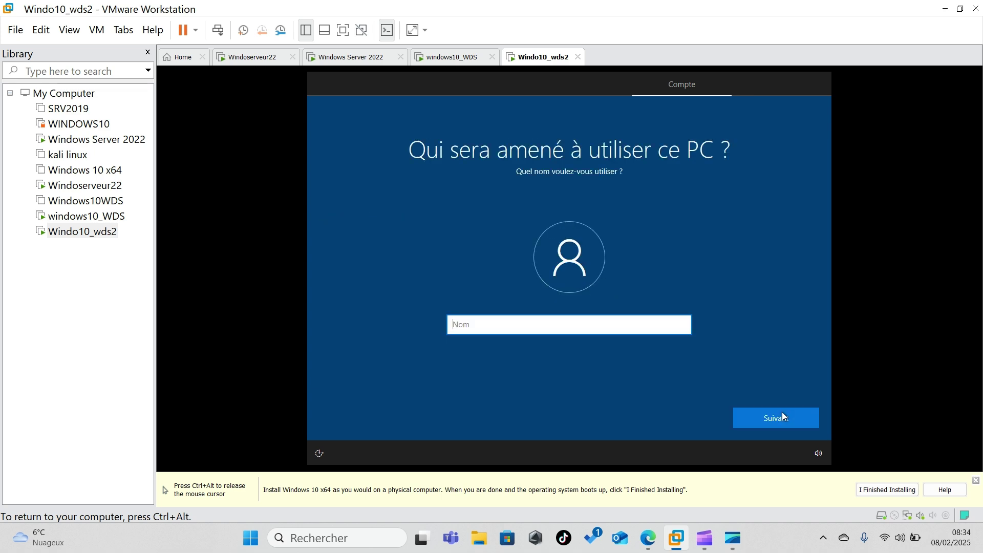
- Enter the local account's user name, then set and confirm its password
{"action": "type", "text": "sekou2"}
{"action": "left_click", "coordinate": [758, 423]}
{"action": "type", "text": "******"}
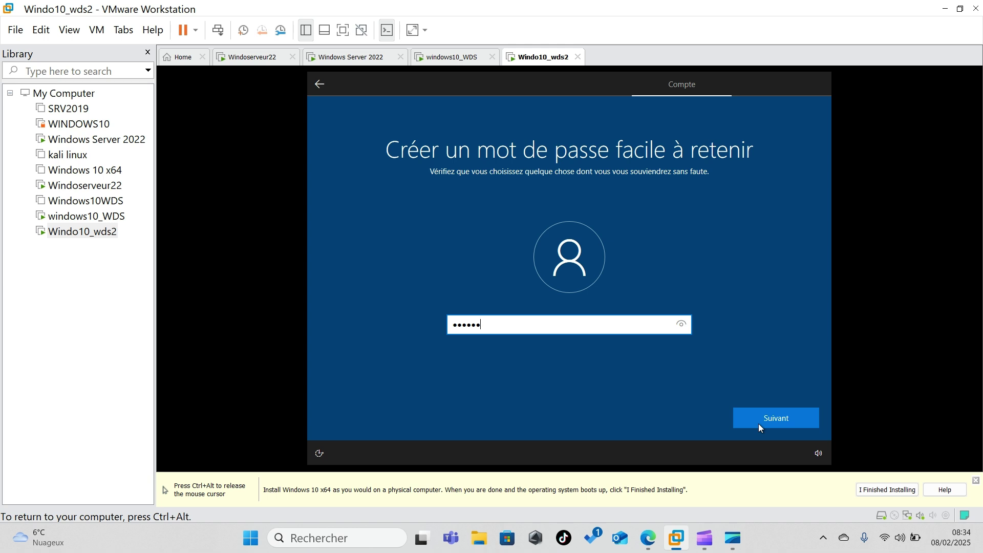
{"action": "type", "text": "****"}
{"action": "left_click", "coordinate": [758, 424]}
{"action": "type", "text": "******"}
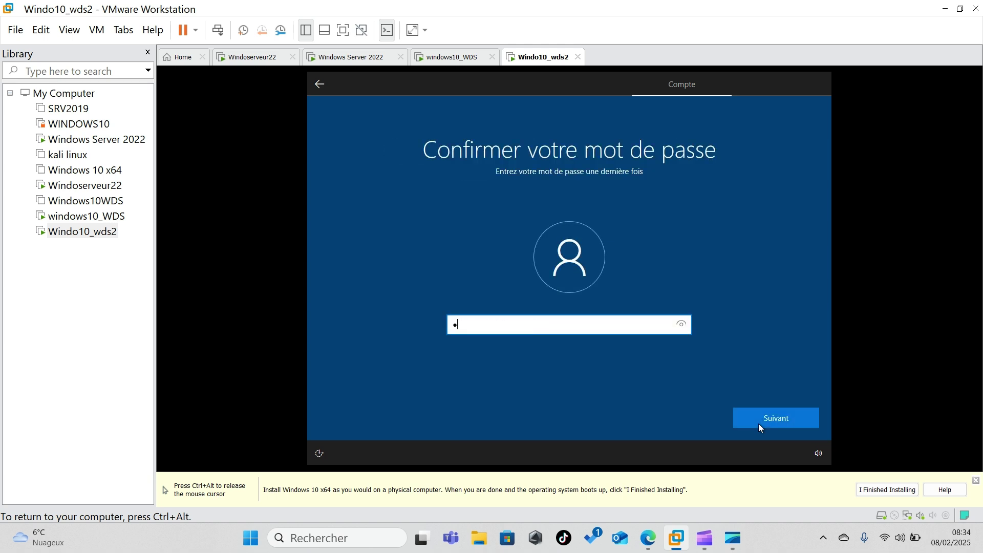
{"action": "type", "text": "****"}
{"action": "left_click", "coordinate": [758, 424]}
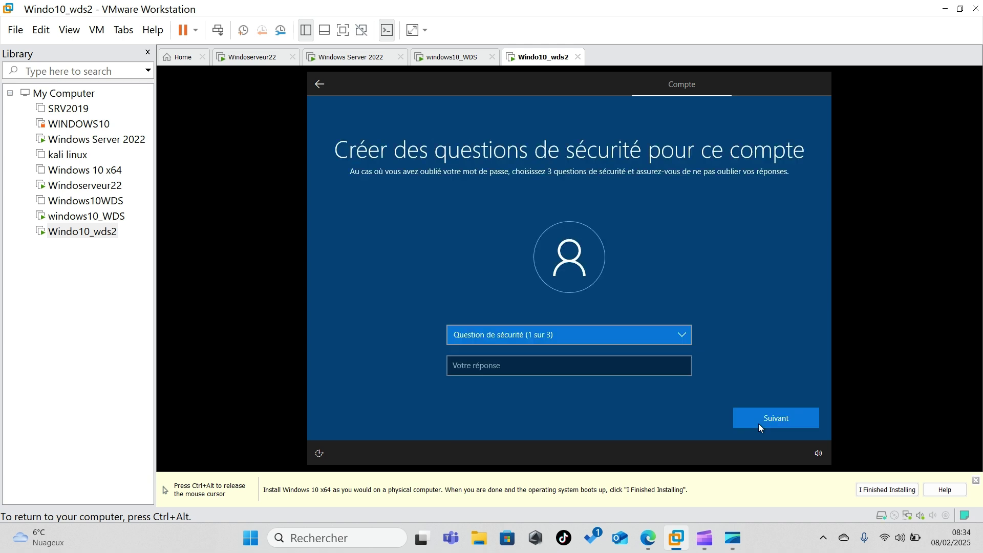
- Answer the childhood nickname security question
{"action": "left_click", "coordinate": [675, 338]}
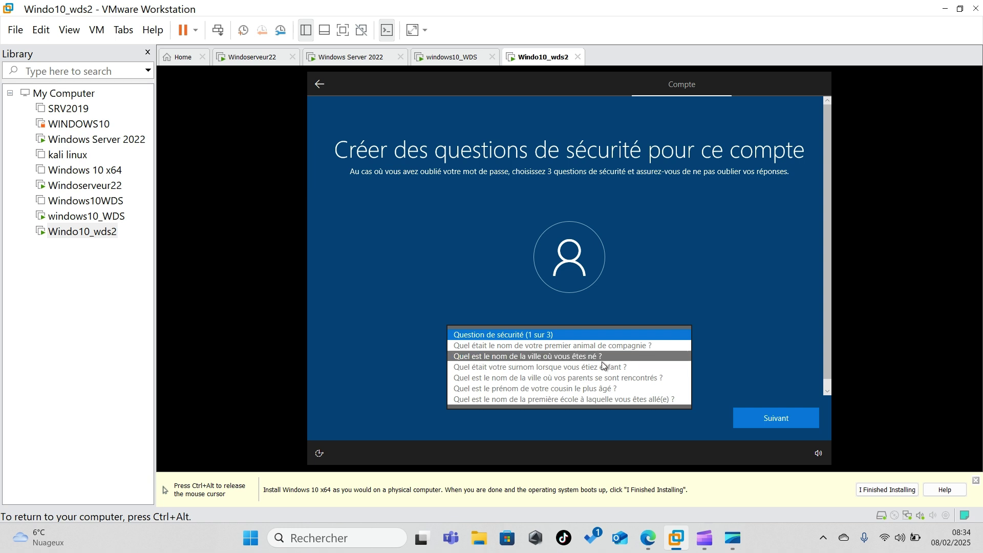
{"action": "left_click", "coordinate": [603, 367]}
{"action": "left_click", "coordinate": [538, 369]}
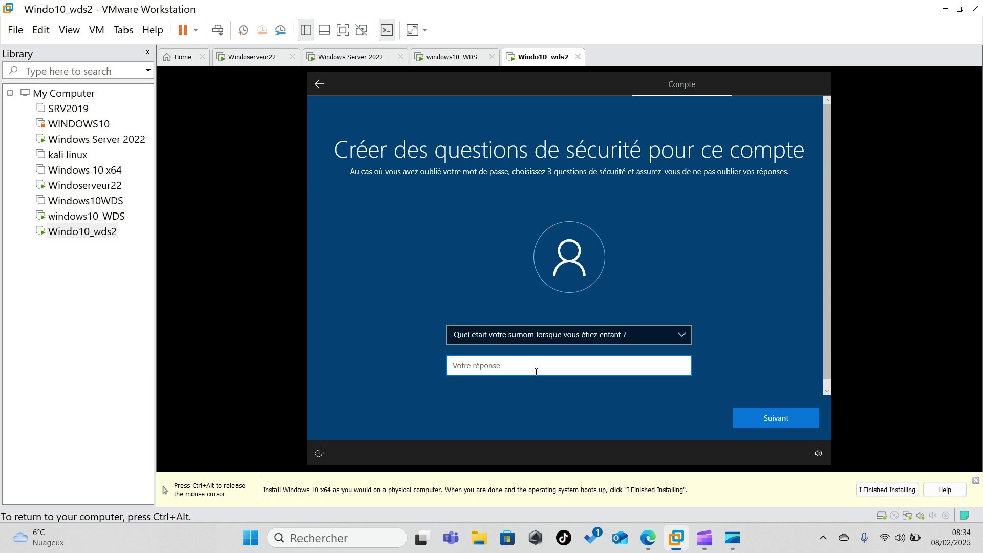
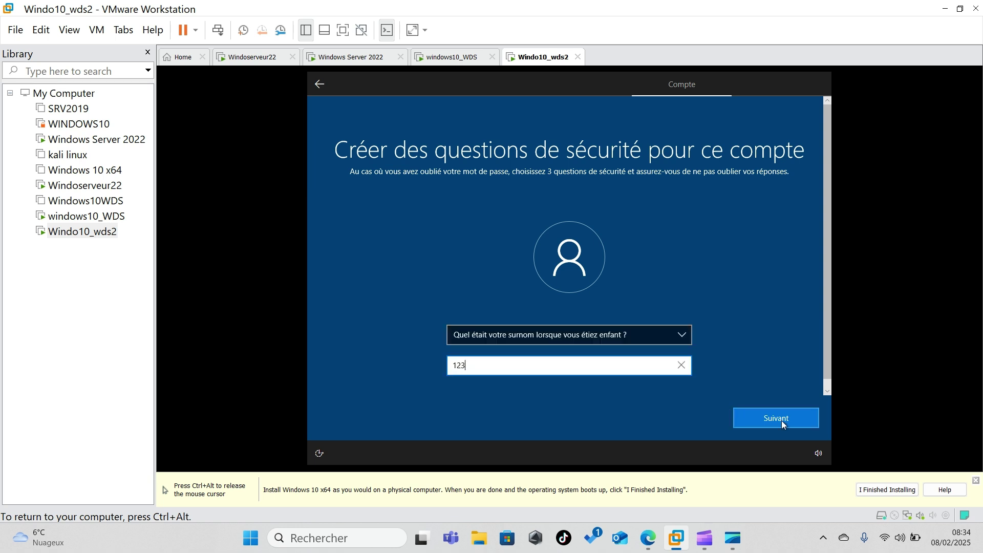
{"action": "left_click", "coordinate": [782, 425]}
- Answer the second security question, about where the parents met
{"action": "left_click", "coordinate": [673, 338]}
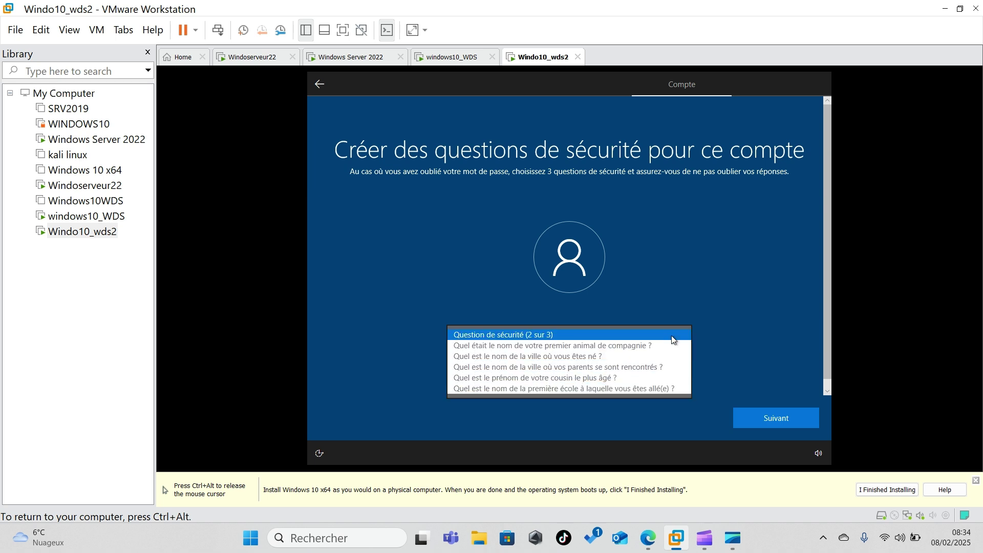
{"action": "left_click", "coordinate": [592, 369]}
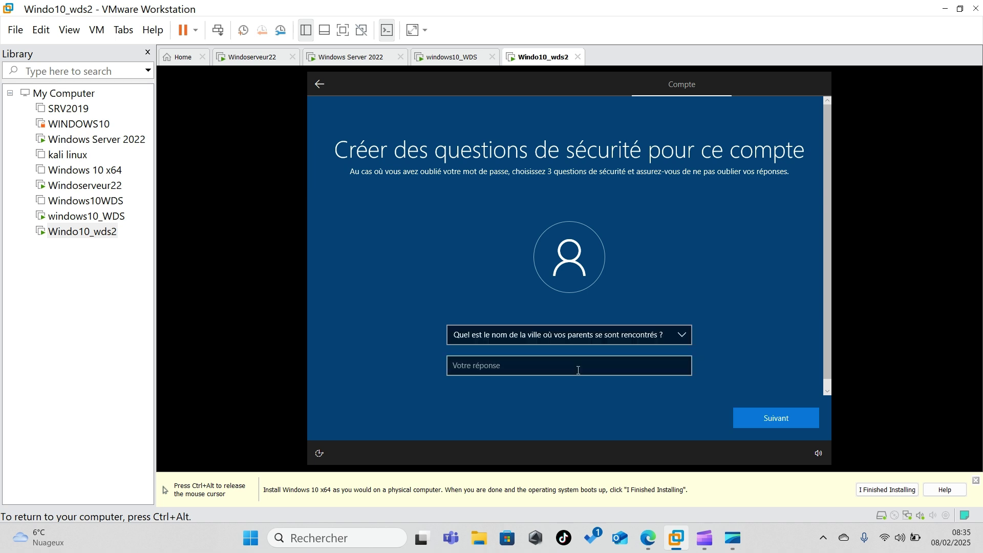
{"action": "left_click", "coordinate": [578, 370]}
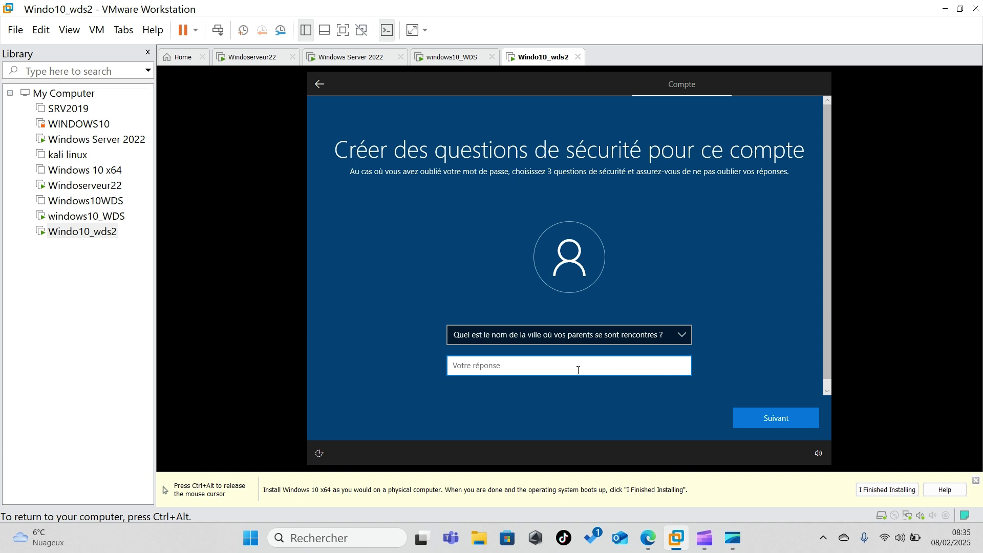
{"action": "left_click", "coordinate": [762, 425]}
- Answer the third security question, about the first school attended
{"action": "left_click", "coordinate": [678, 335]}
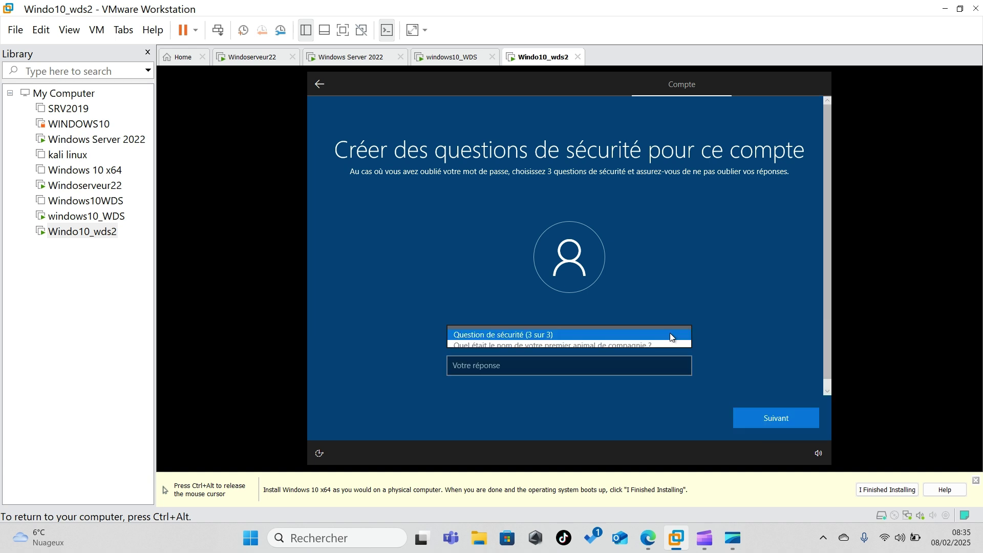
{"action": "left_click", "coordinate": [590, 376]}
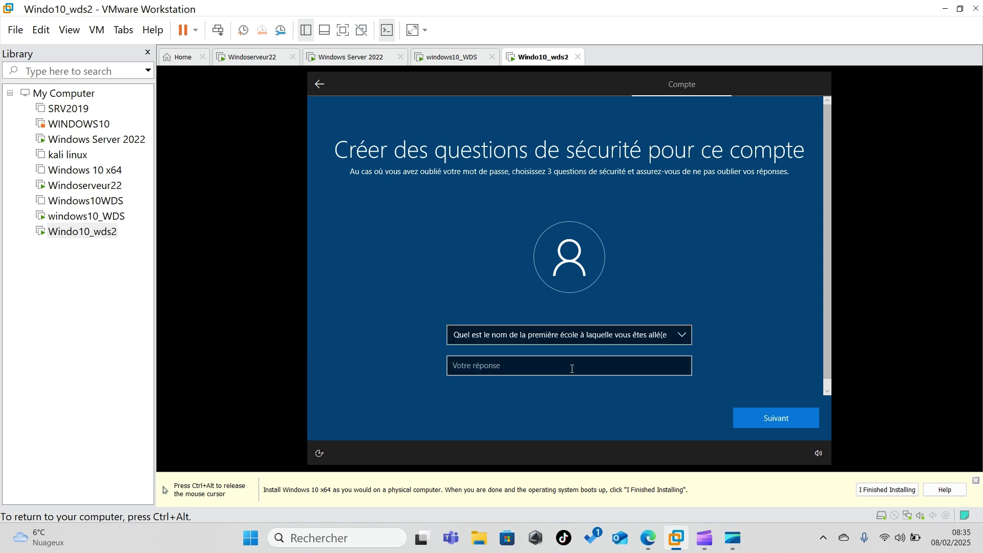
{"action": "left_click", "coordinate": [569, 369]}
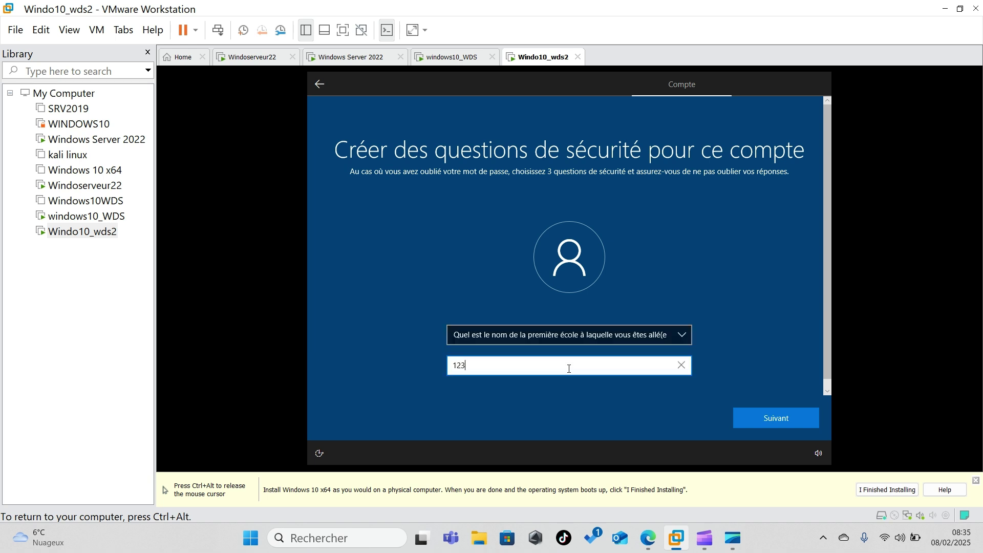
{"action": "left_click", "coordinate": [786, 410]}
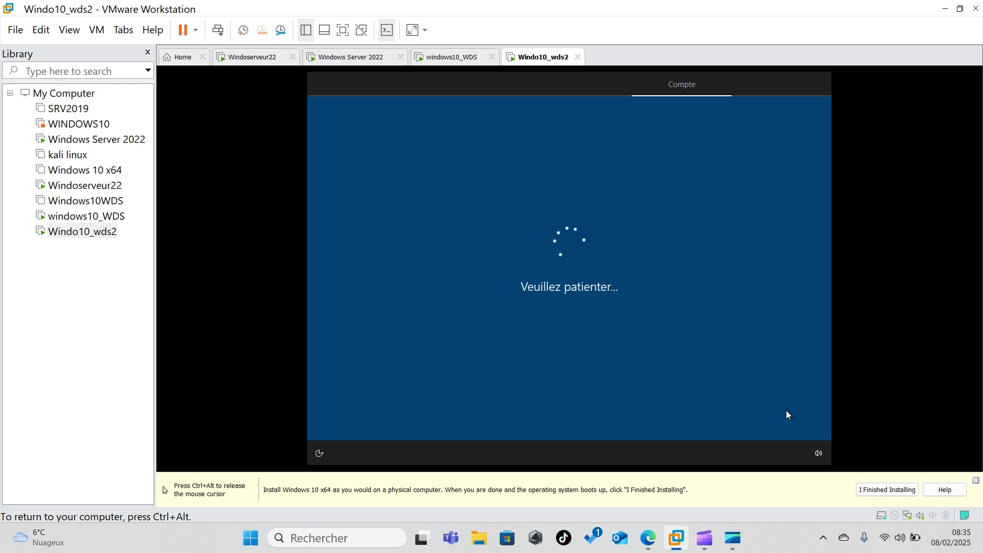
- Decline location and Find my device, keeping the preselected diagnostic data option
{"action": "left_click", "coordinate": [606, 314]}
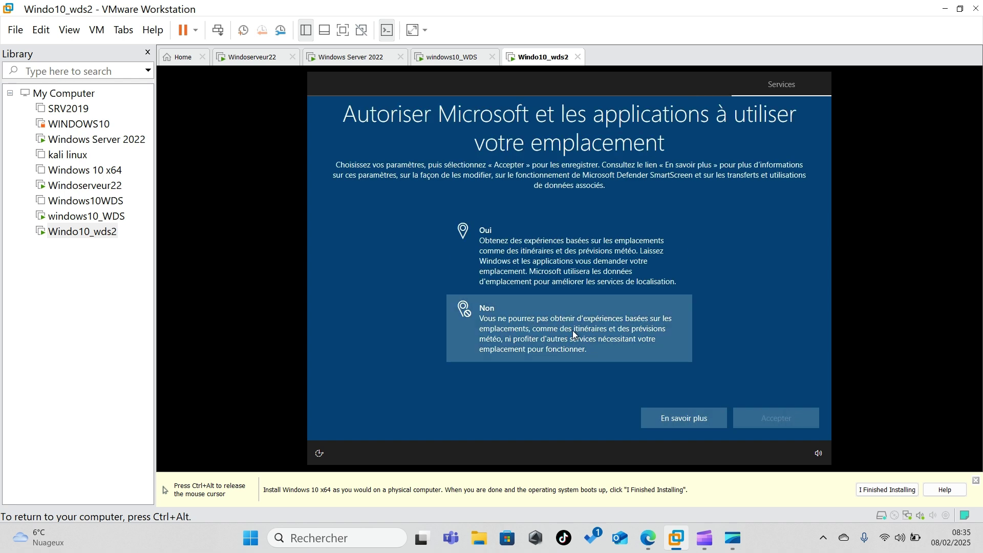
{"action": "left_click", "coordinate": [782, 418]}
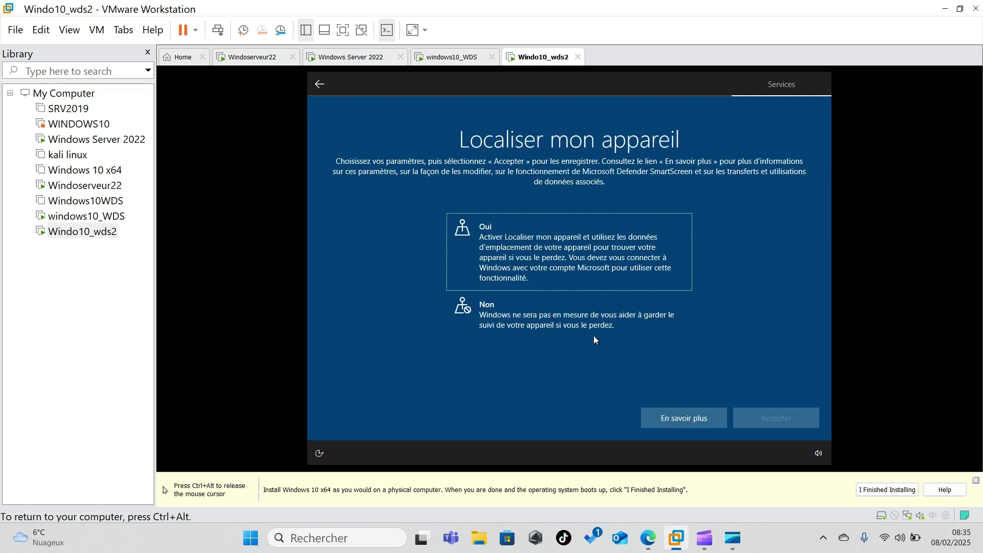
{"action": "left_click", "coordinate": [591, 332]}
{"action": "left_click", "coordinate": [772, 424]}
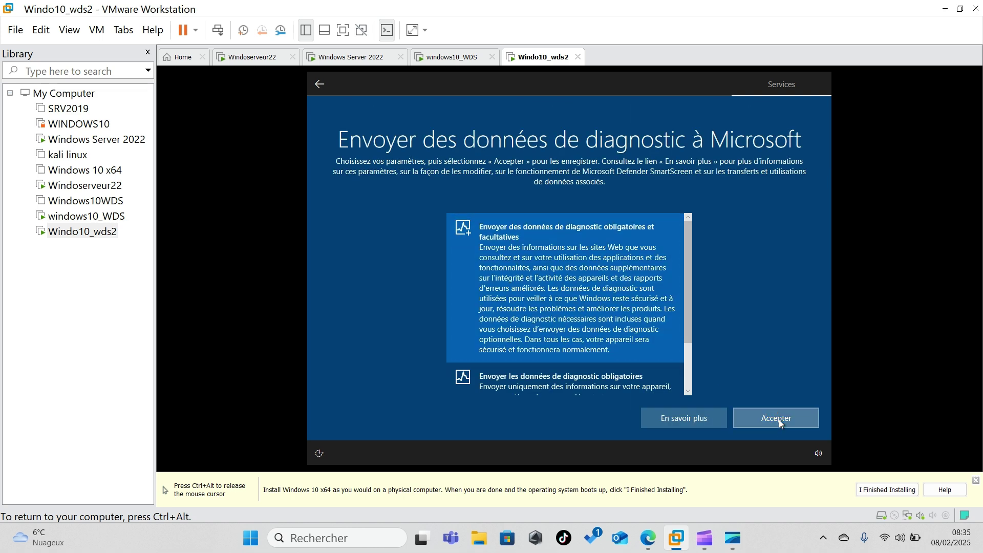
{"action": "left_click", "coordinate": [777, 418]}
- Decline handwriting data, tailored experiences and advertising ID, then skip Cortana
{"action": "left_click", "coordinate": [587, 314]}
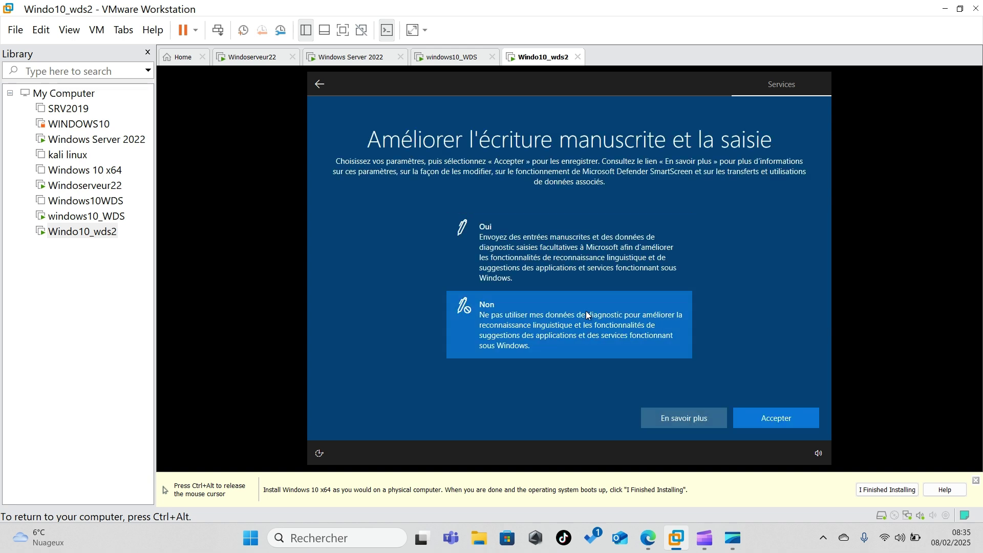
{"action": "left_click", "coordinate": [748, 414]}
{"action": "left_click", "coordinate": [565, 329]}
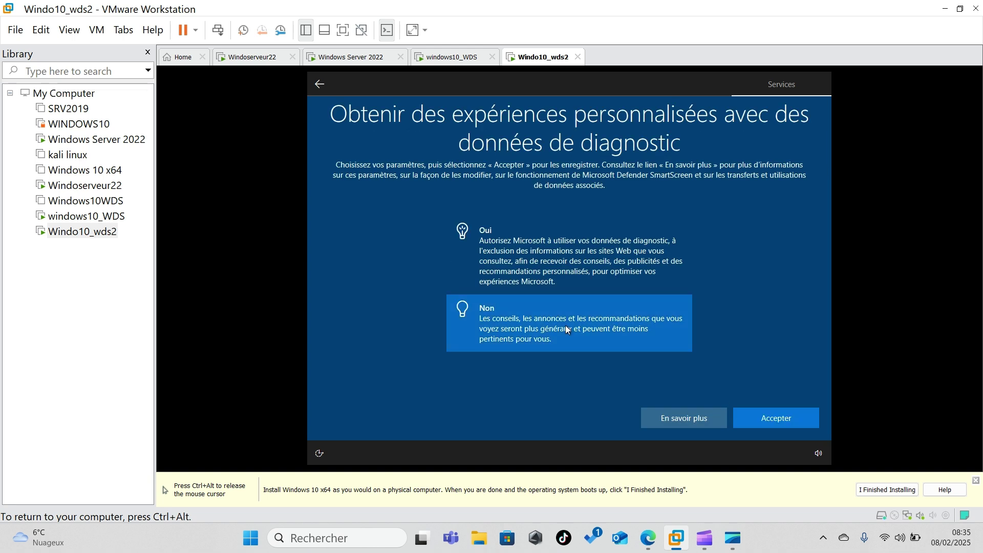
{"action": "left_click", "coordinate": [767, 420]}
{"action": "left_click", "coordinate": [563, 312]}
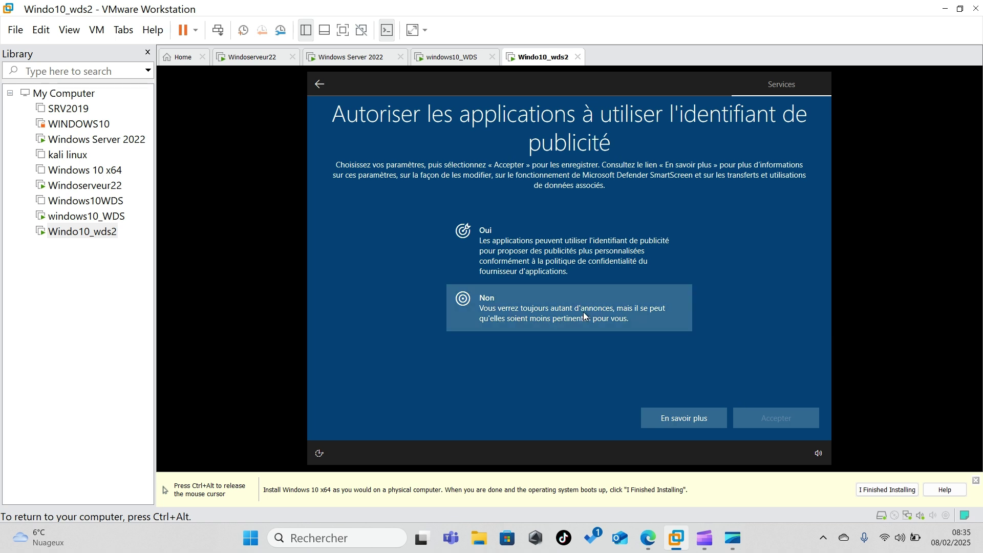
{"action": "left_click", "coordinate": [762, 421]}
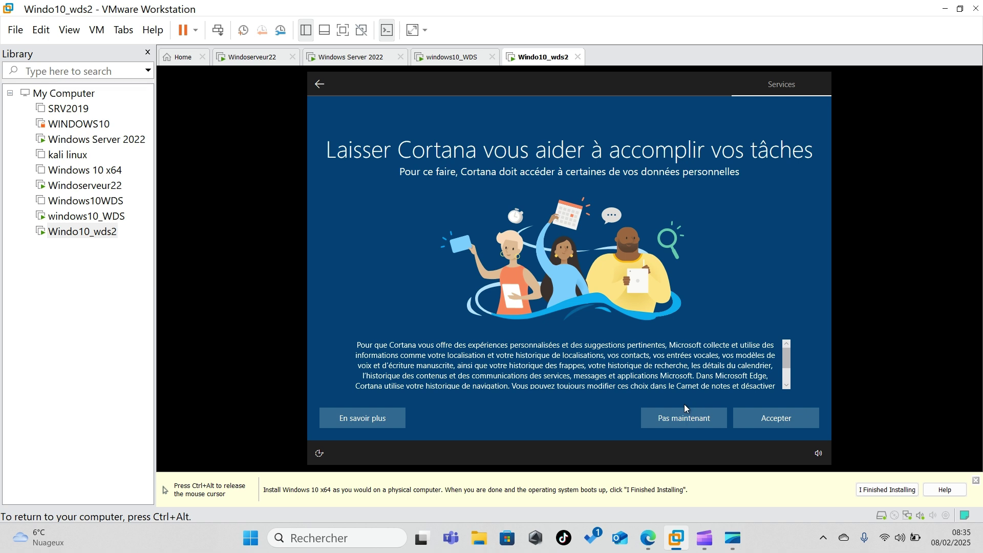
{"action": "left_click", "coordinate": [684, 420]}
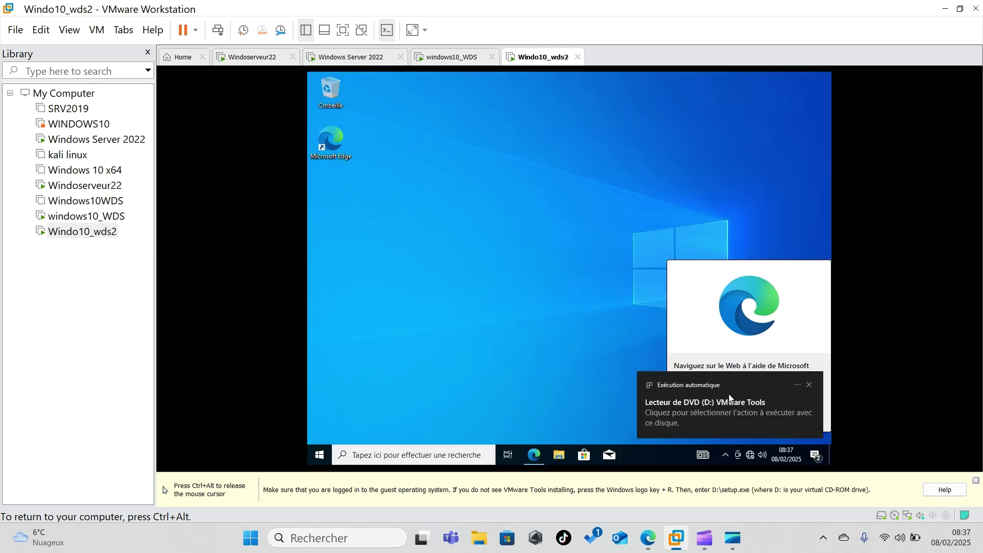
- Launch the VMware Tools installer from the guest's DVD drive under Ce PC, approving UAC
{"action": "left_click", "coordinate": [707, 408]}
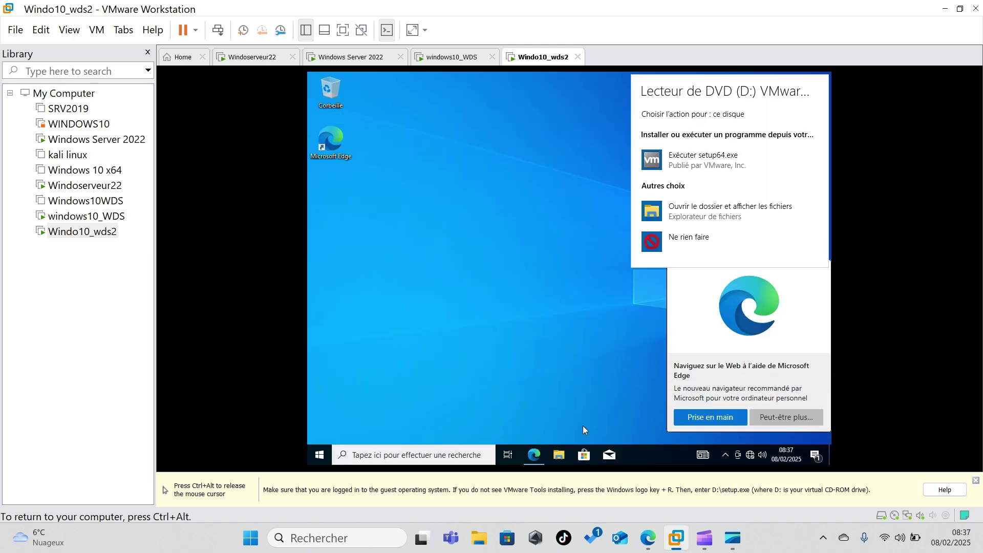
{"action": "left_click", "coordinate": [554, 461]}
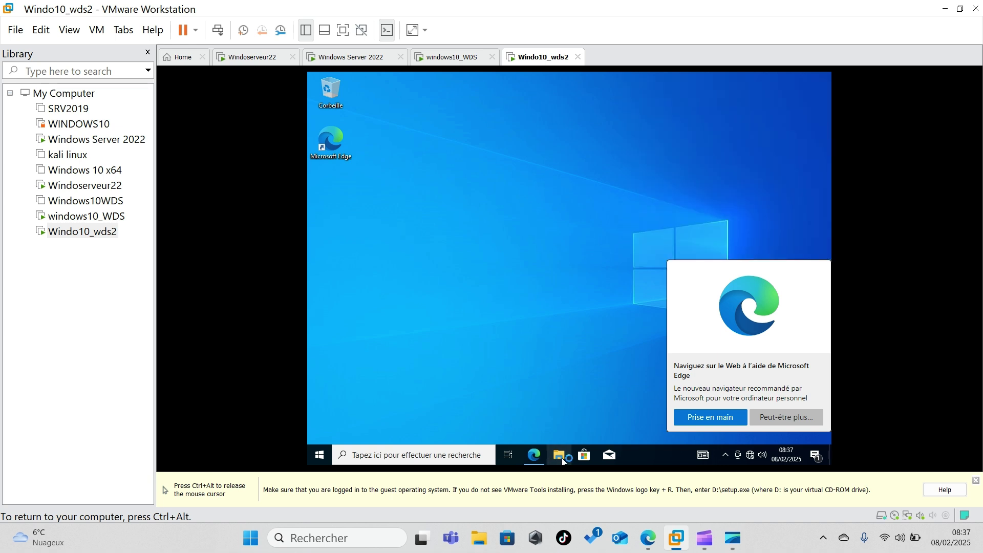
{"action": "left_click", "coordinate": [562, 461]}
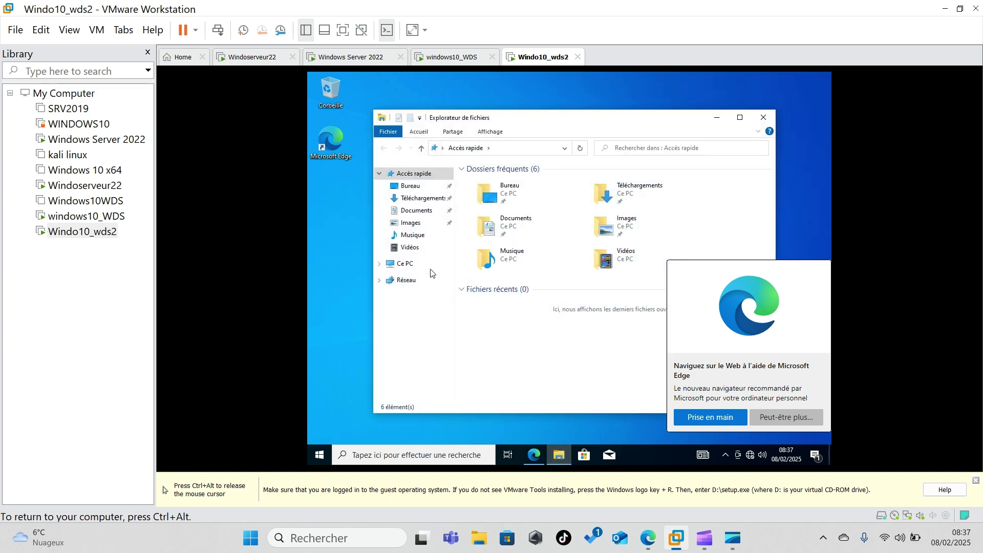
{"action": "left_click", "coordinate": [406, 265]}
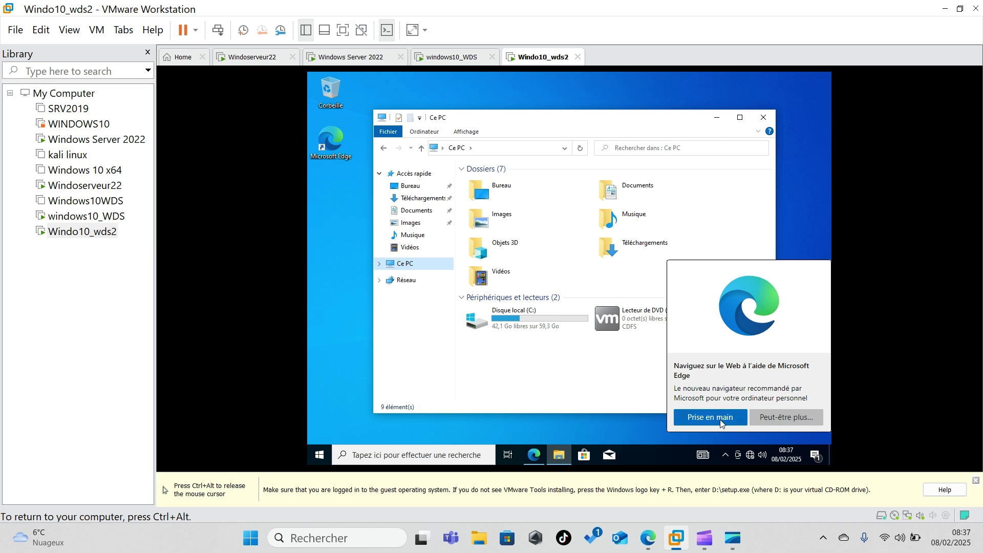
{"action": "left_click", "coordinate": [770, 416]}
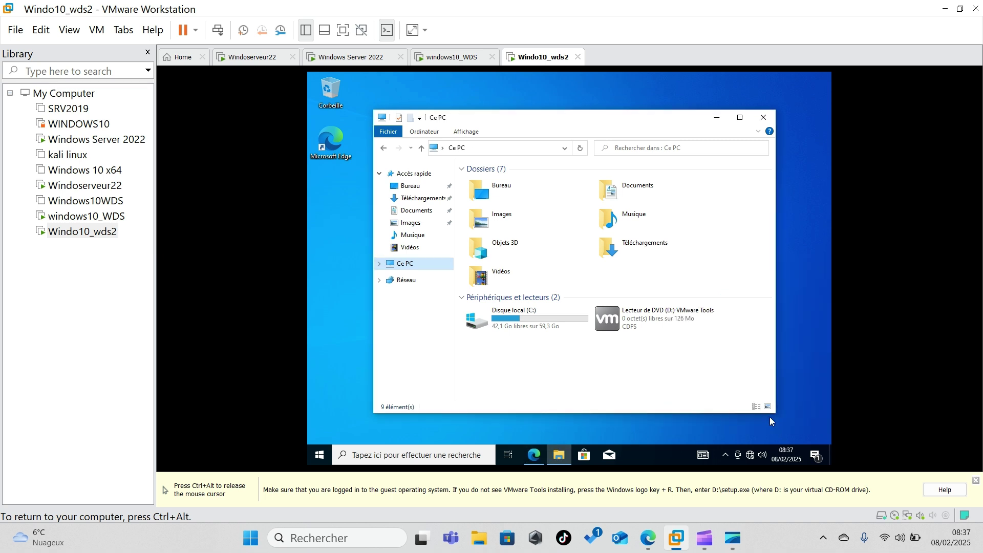
{"action": "double_click", "coordinate": [637, 321]}
{"action": "left_click", "coordinate": [517, 329]}
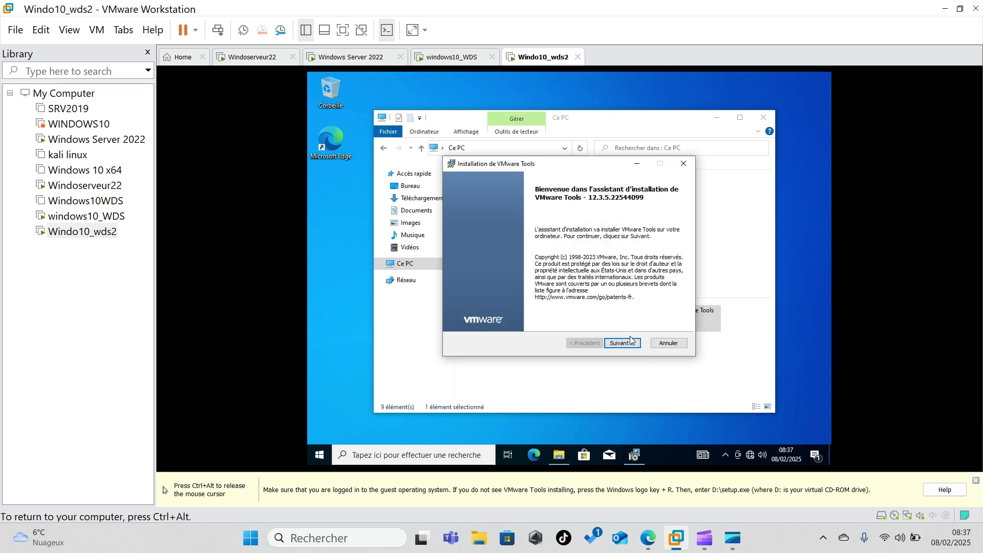
- Install VMware Tools with the default setup type, then finish and restart the guest
{"action": "left_click", "coordinate": [622, 347]}
{"action": "left_click", "coordinate": [621, 347]}
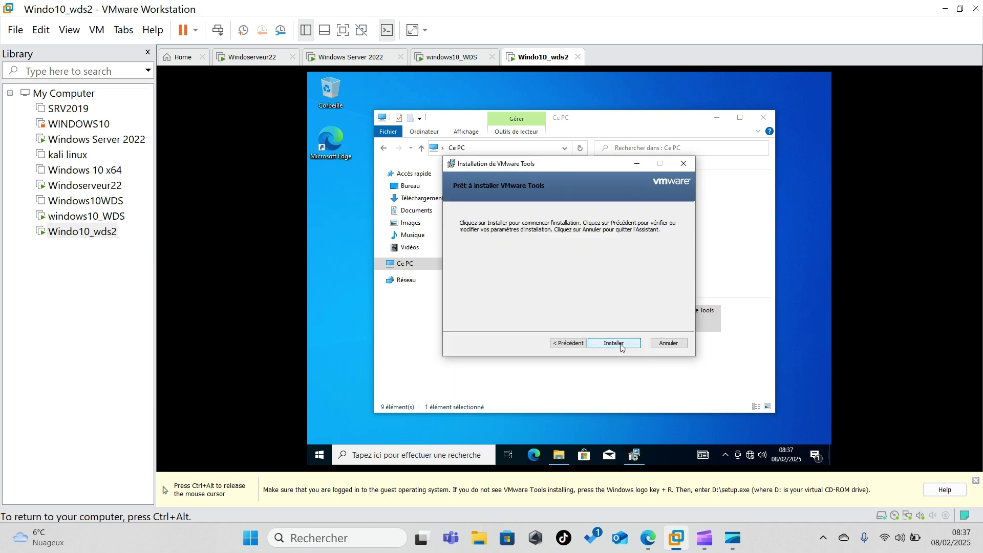
{"action": "left_click", "coordinate": [620, 346]}
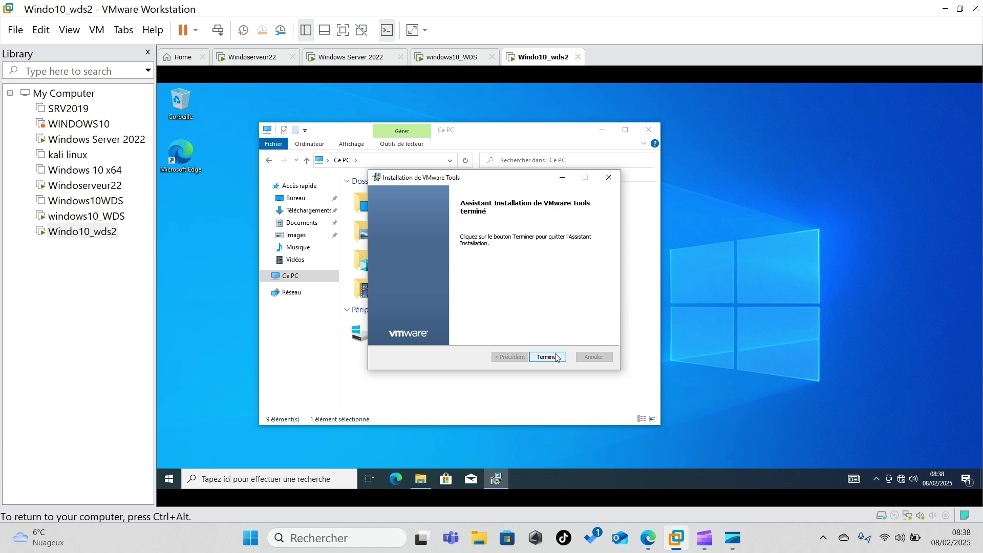
{"action": "left_click", "coordinate": [556, 357]}
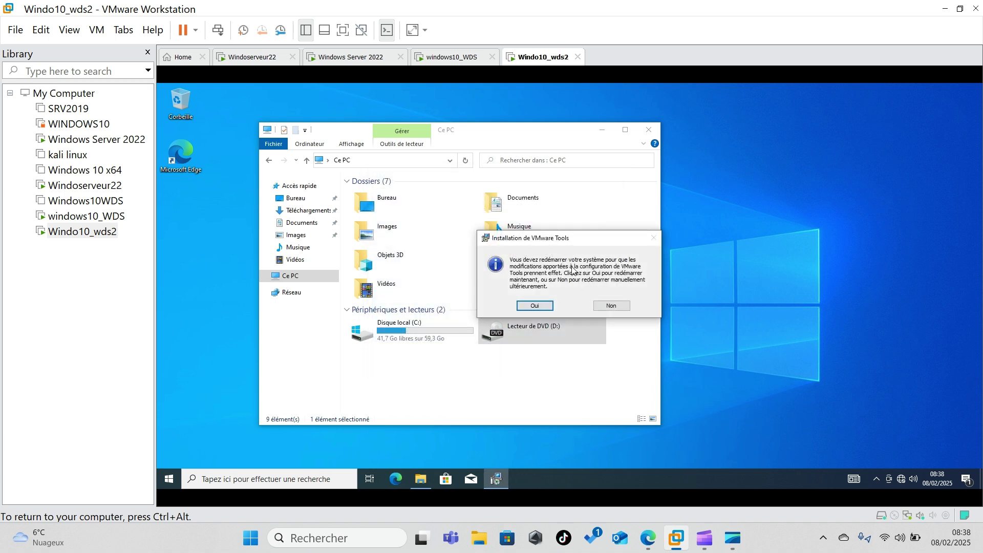
{"action": "left_click", "coordinate": [532, 304]}
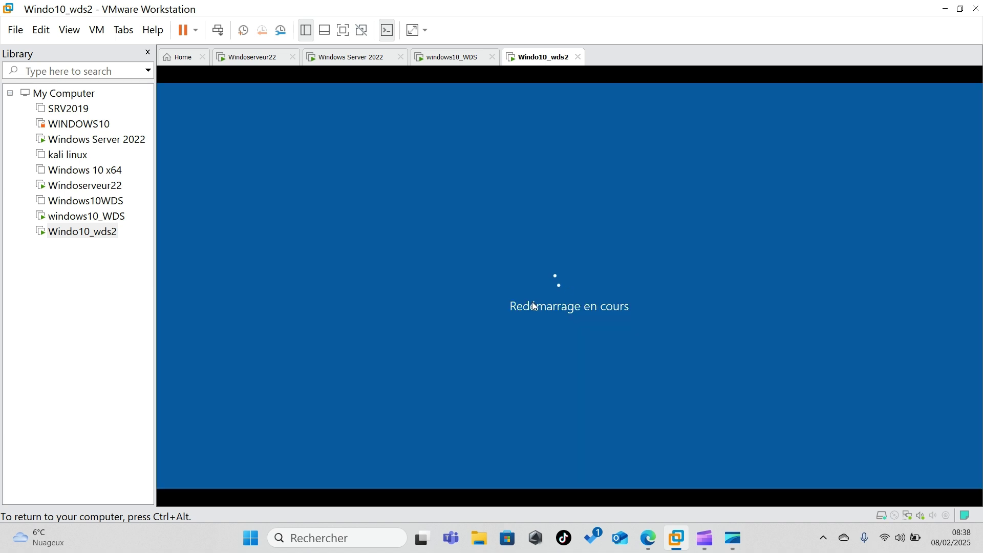